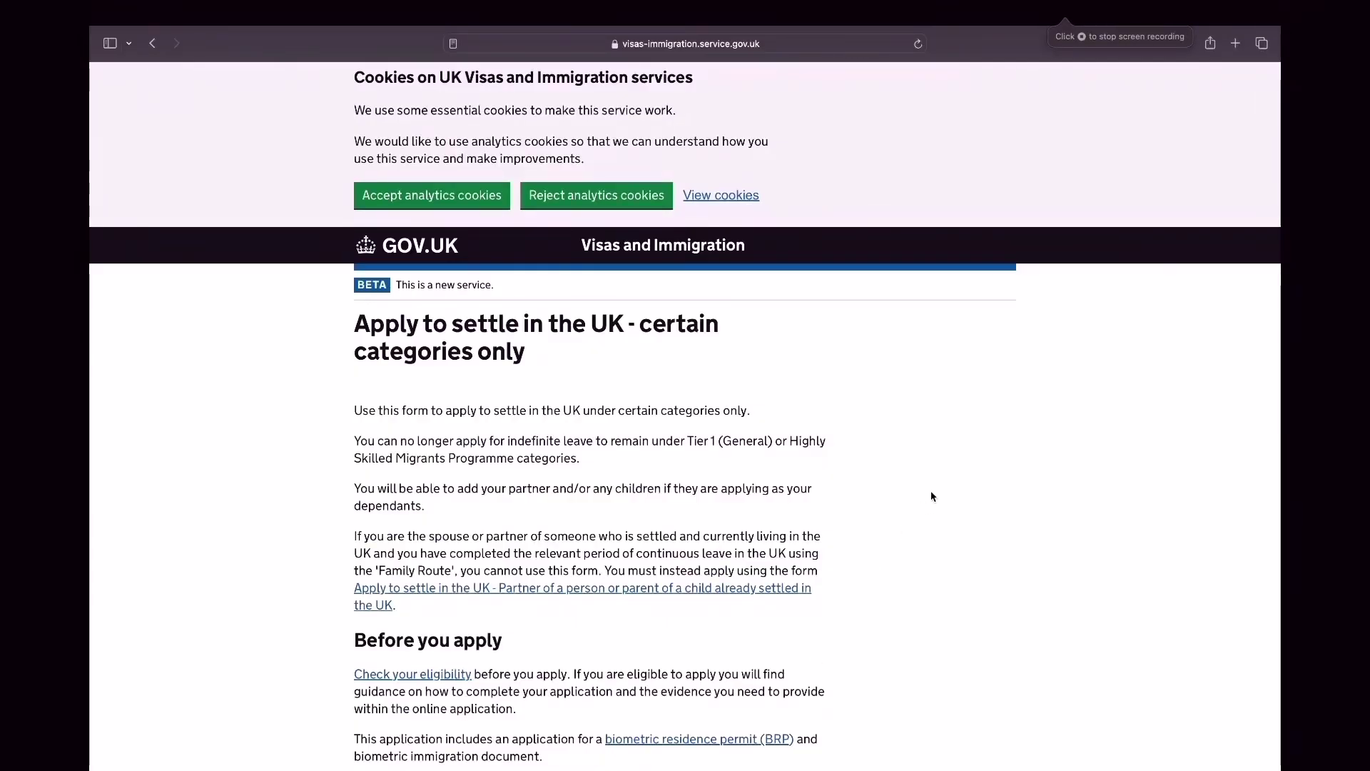
- Scroll down the page and start the settlement application with Apply now
scroll(932, 496, down, 4)
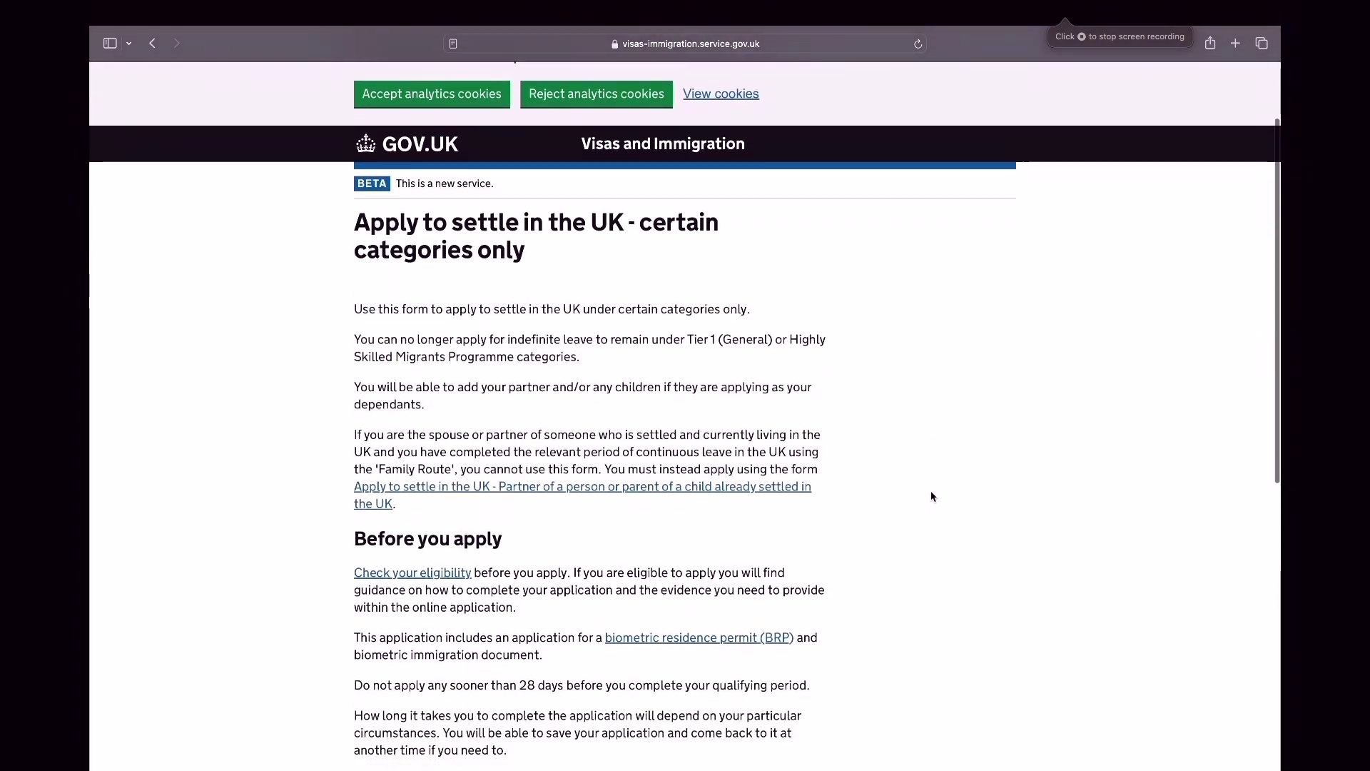
scroll(932, 496, down, 6)
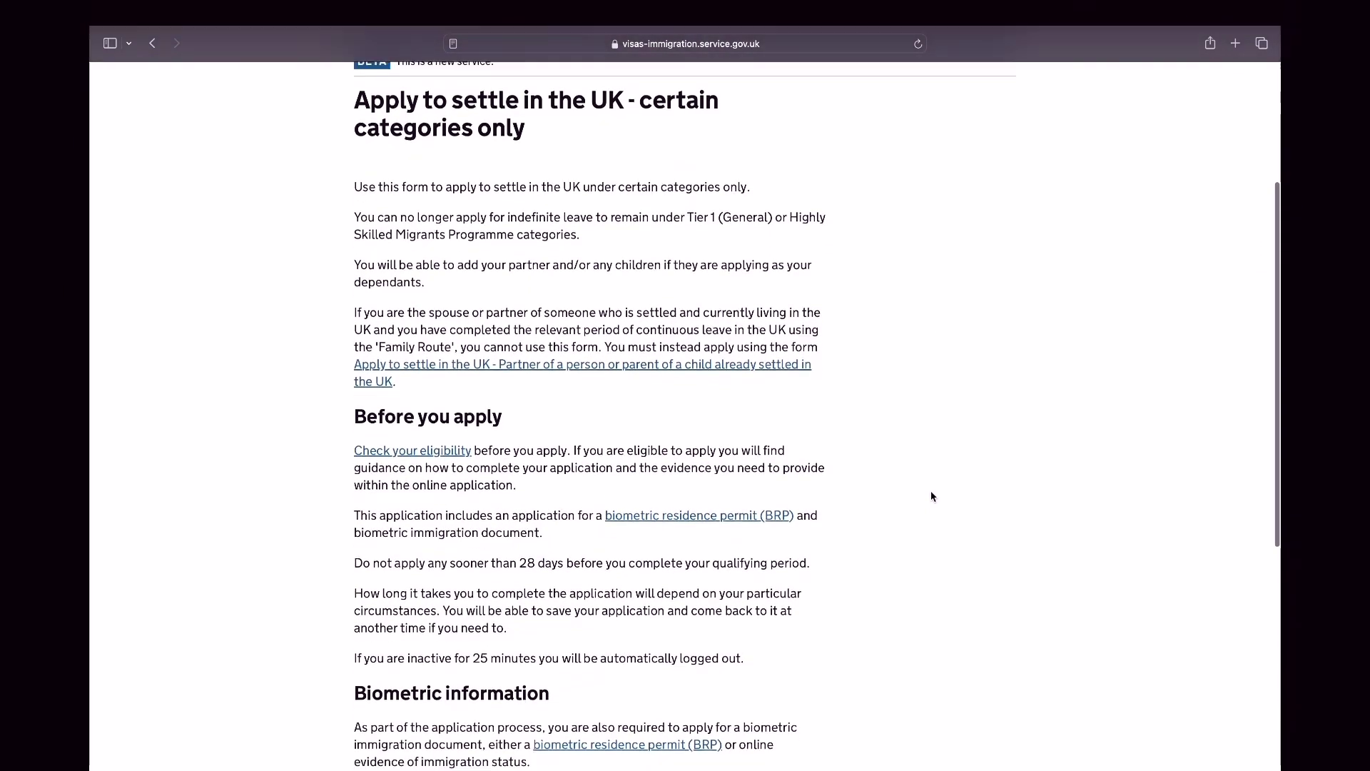
scroll(932, 496, down, 3)
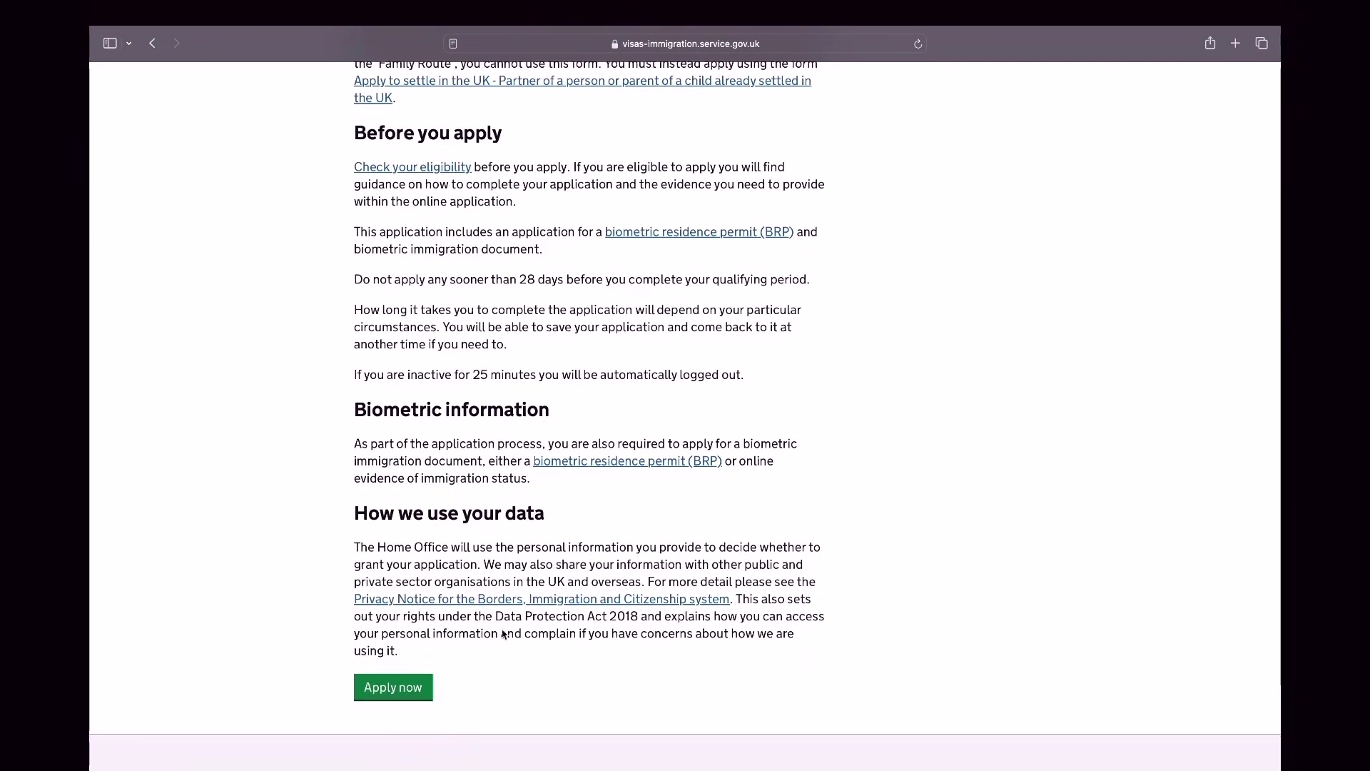
click(392, 686)
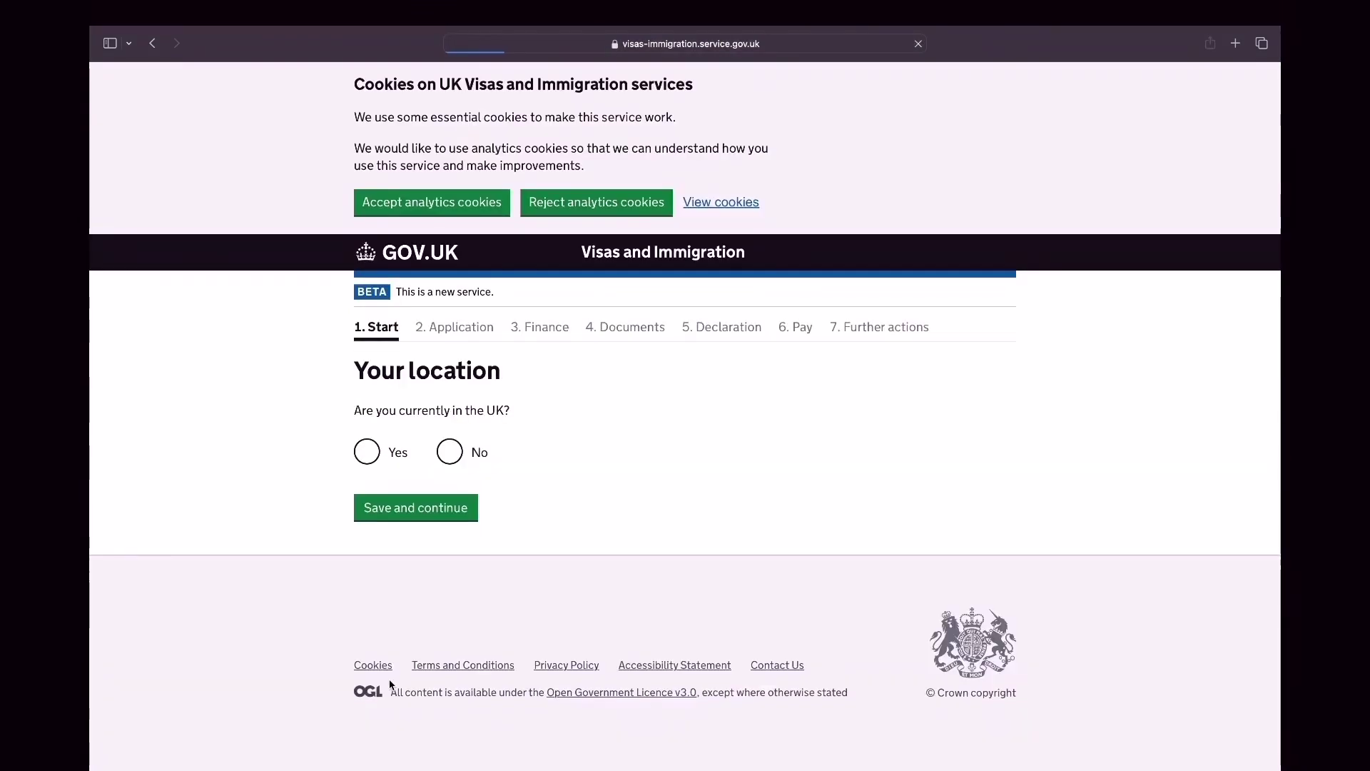
- Answer Yes to being in the UK and No to undecided Home Office applications
click(370, 455)
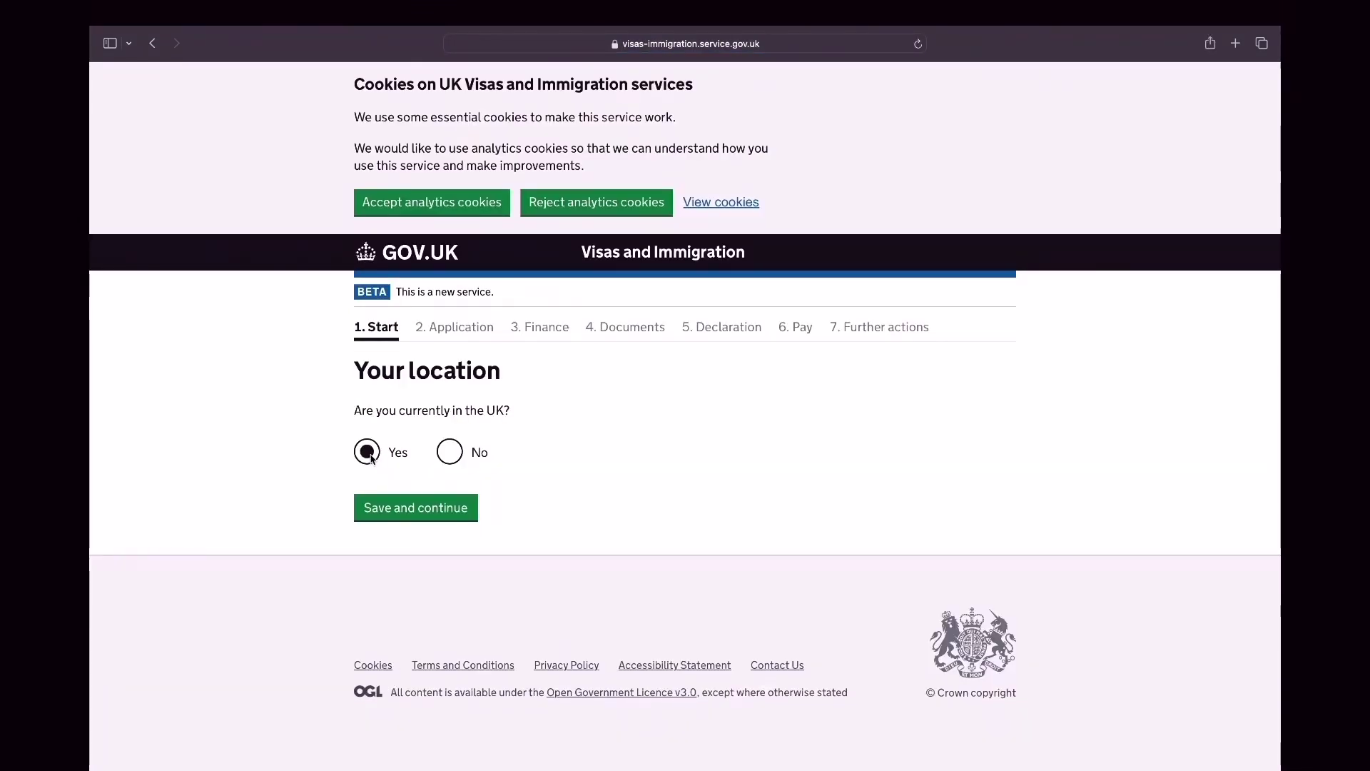
click(399, 519)
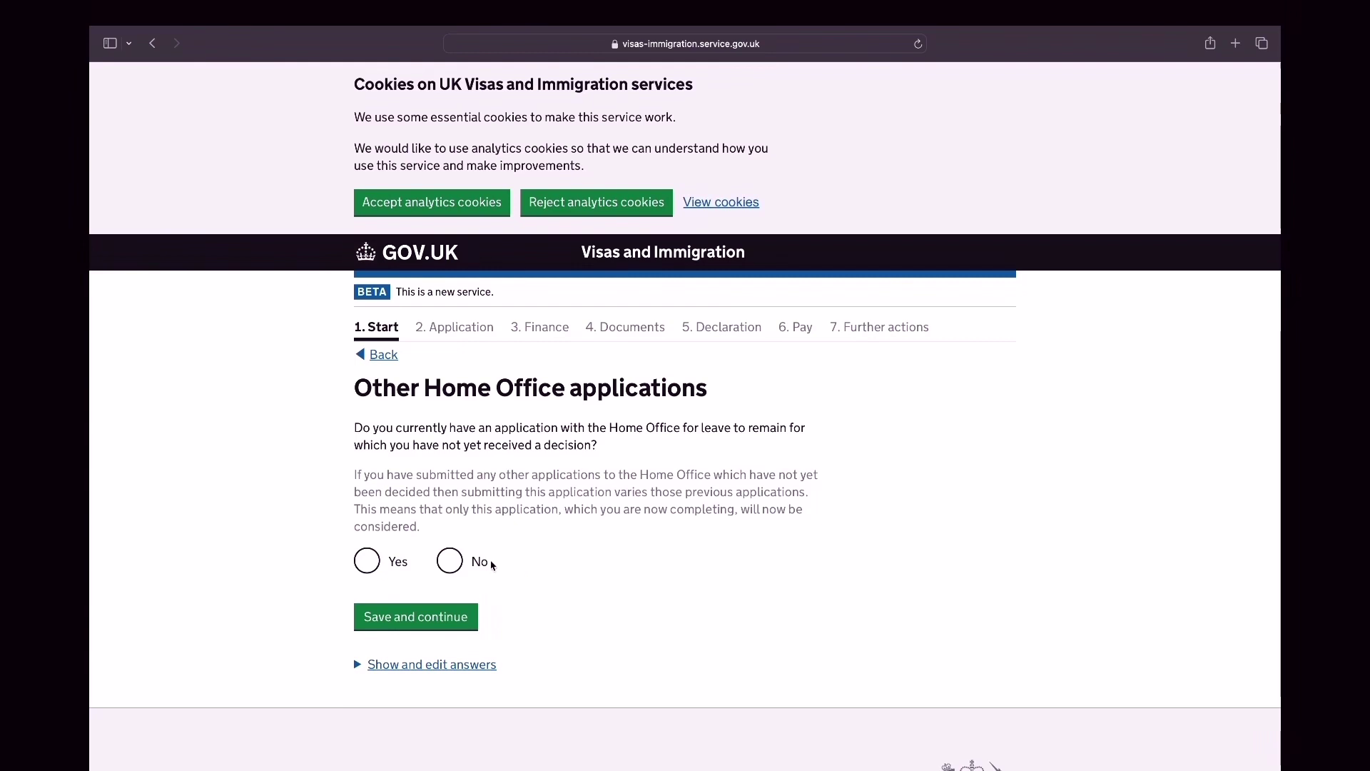
click(450, 561)
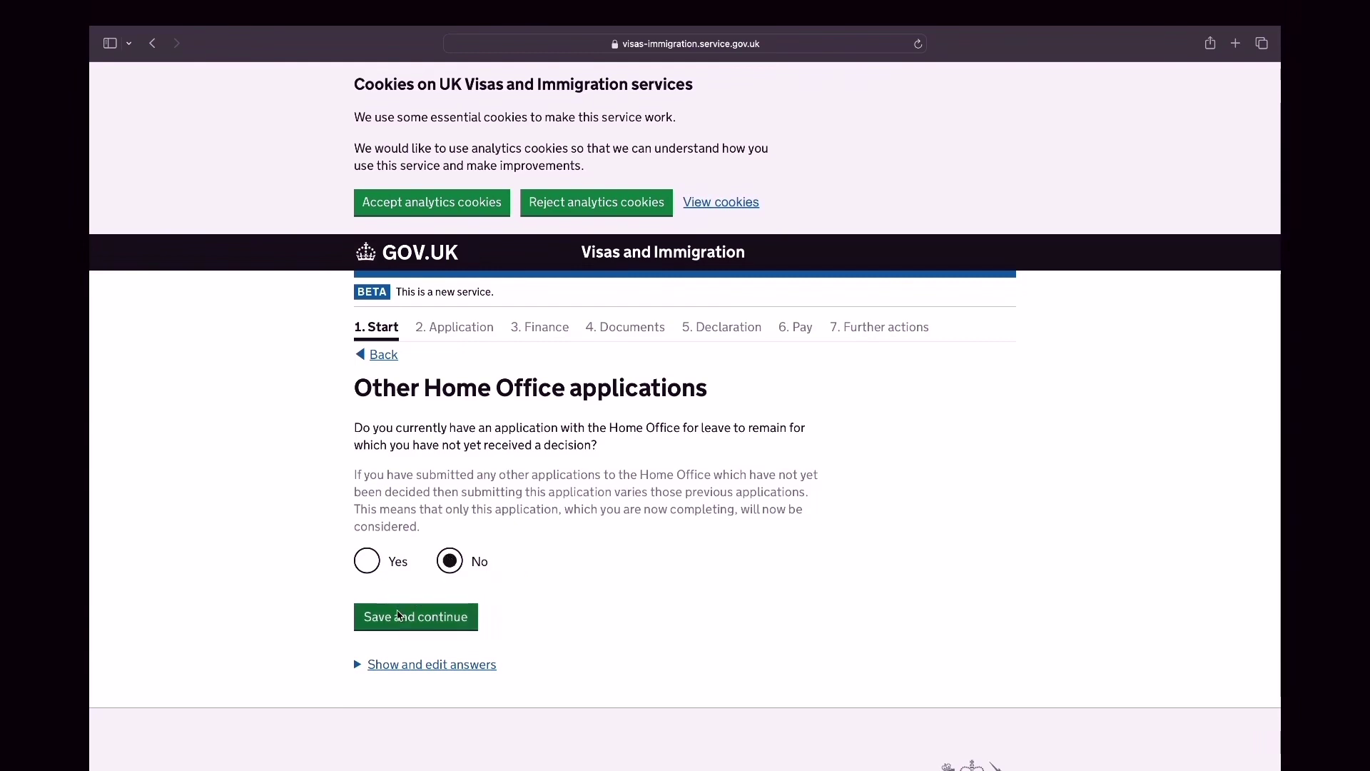
click(399, 616)
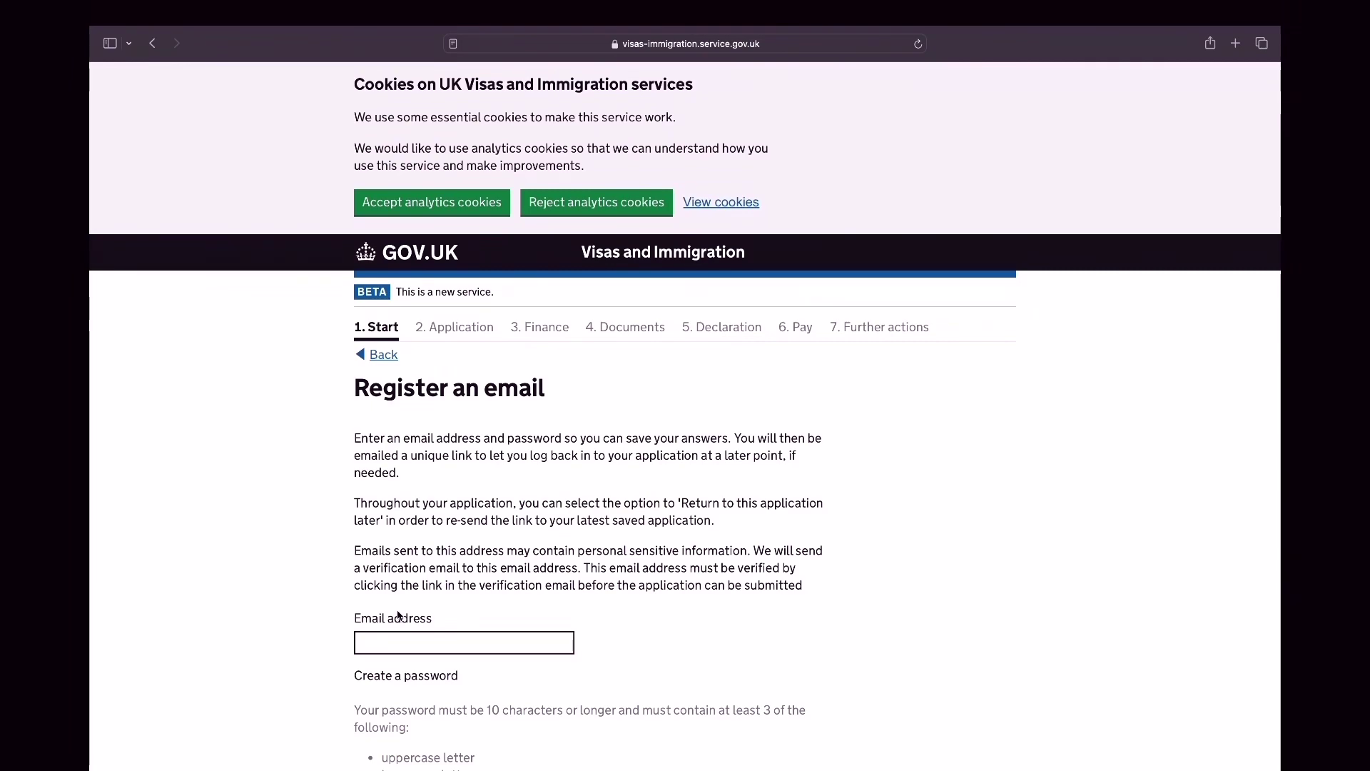
- Register the email and password, confirming the email belongs to the applicant
scroll(398, 615, down, 2)
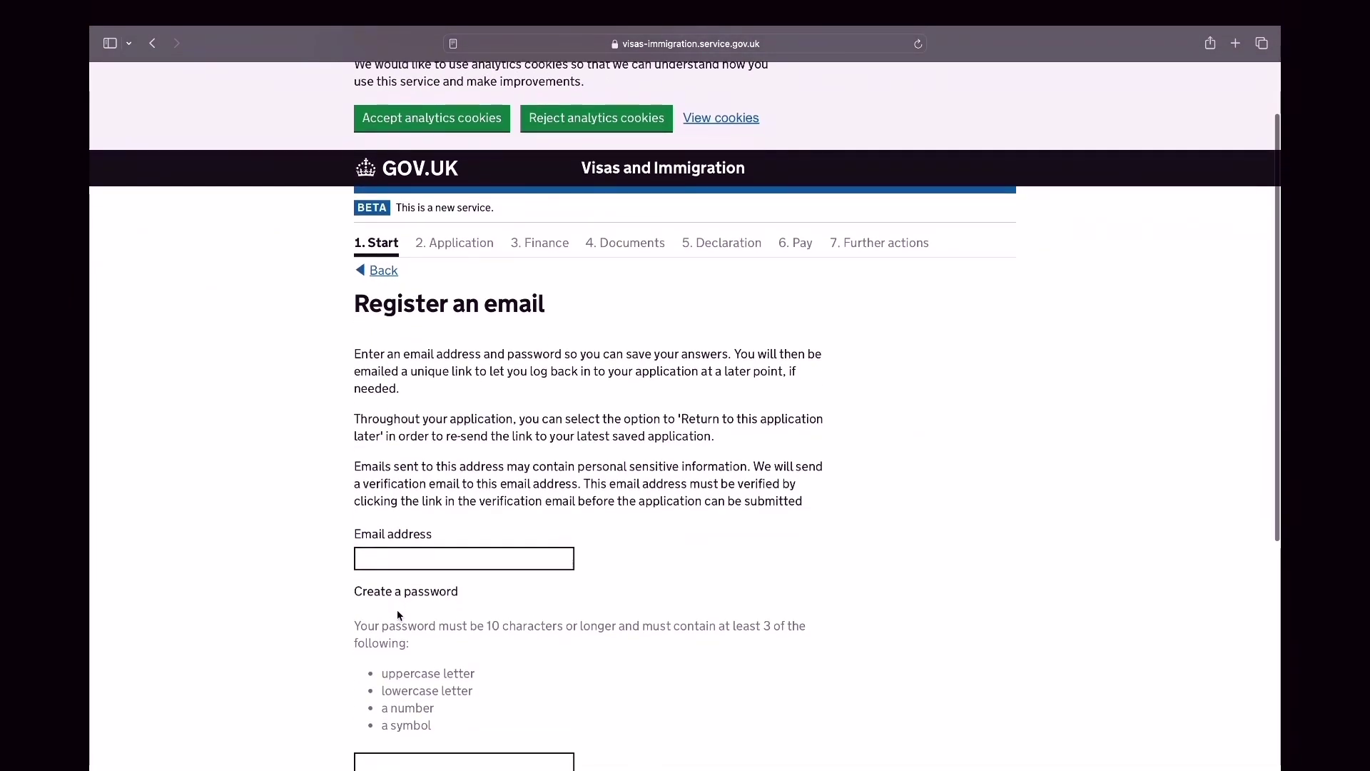
scroll(398, 615, down, 3)
scroll(397, 609, down, 2)
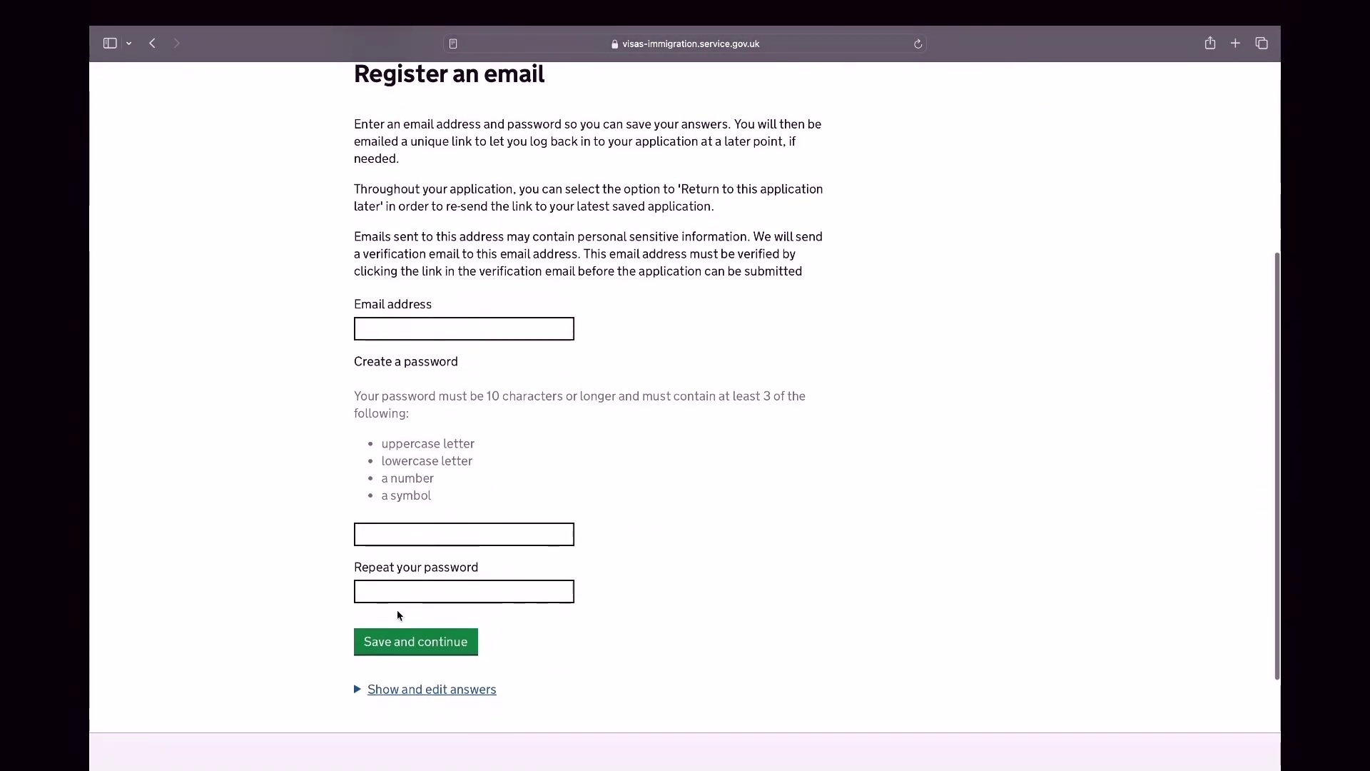
scroll(397, 610, down, 1)
click(397, 615)
click(367, 519)
click(389, 665)
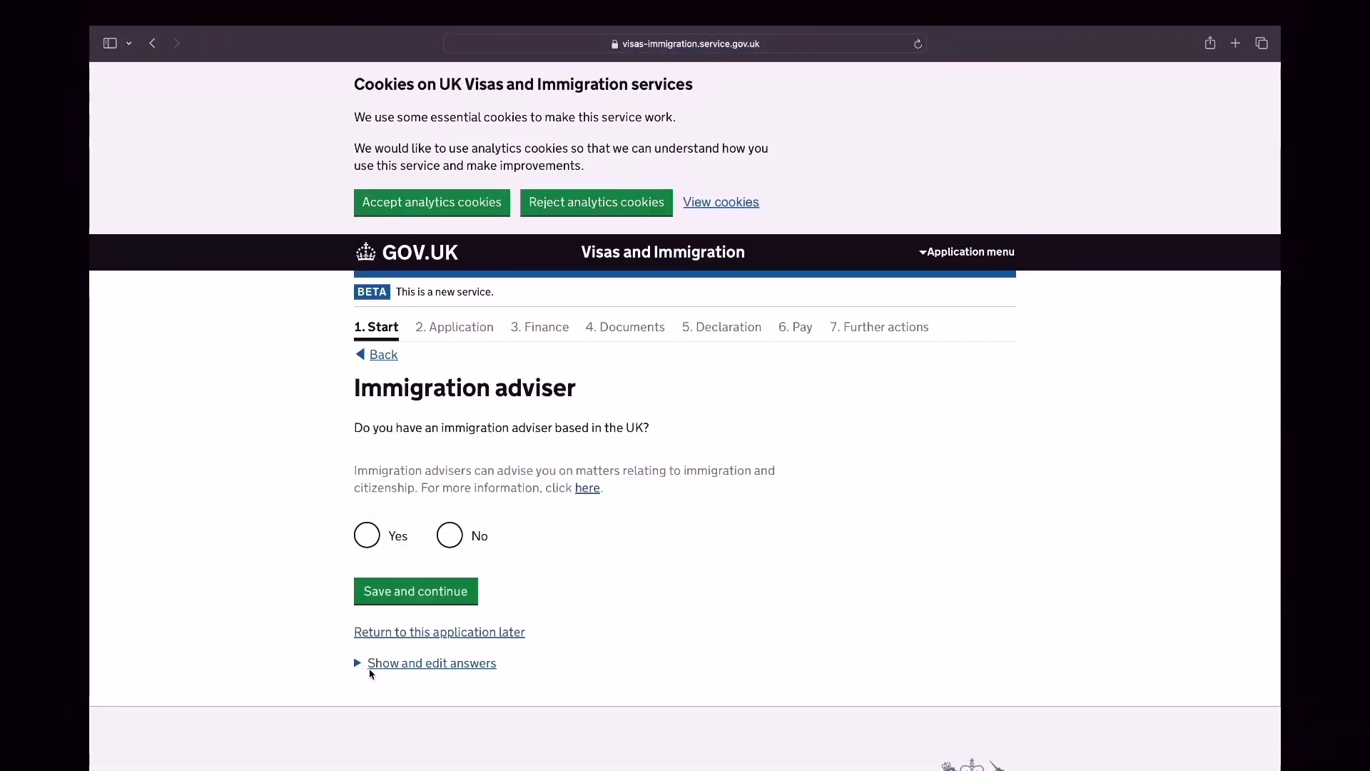
- Answer No to having a UK immigration adviser and save
click(454, 544)
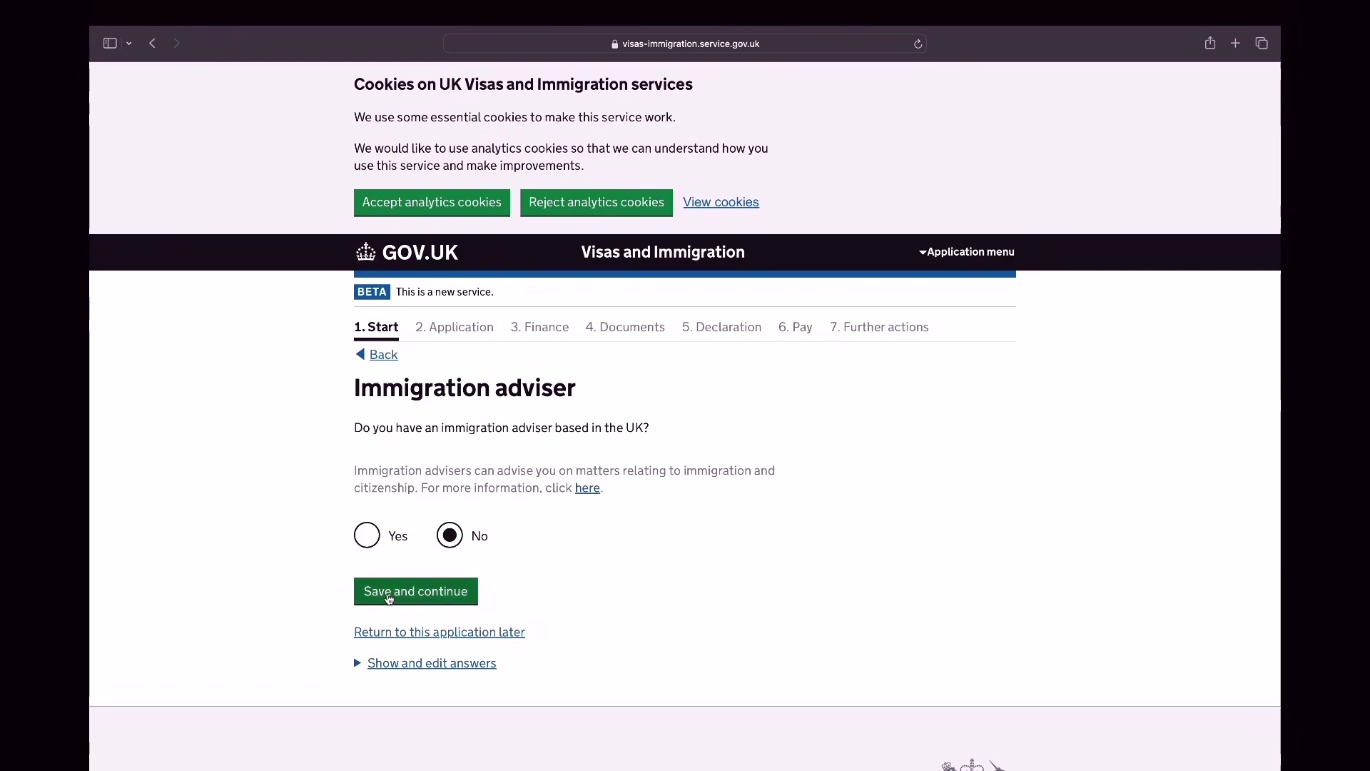
click(416, 591)
scroll(388, 597, down, 5)
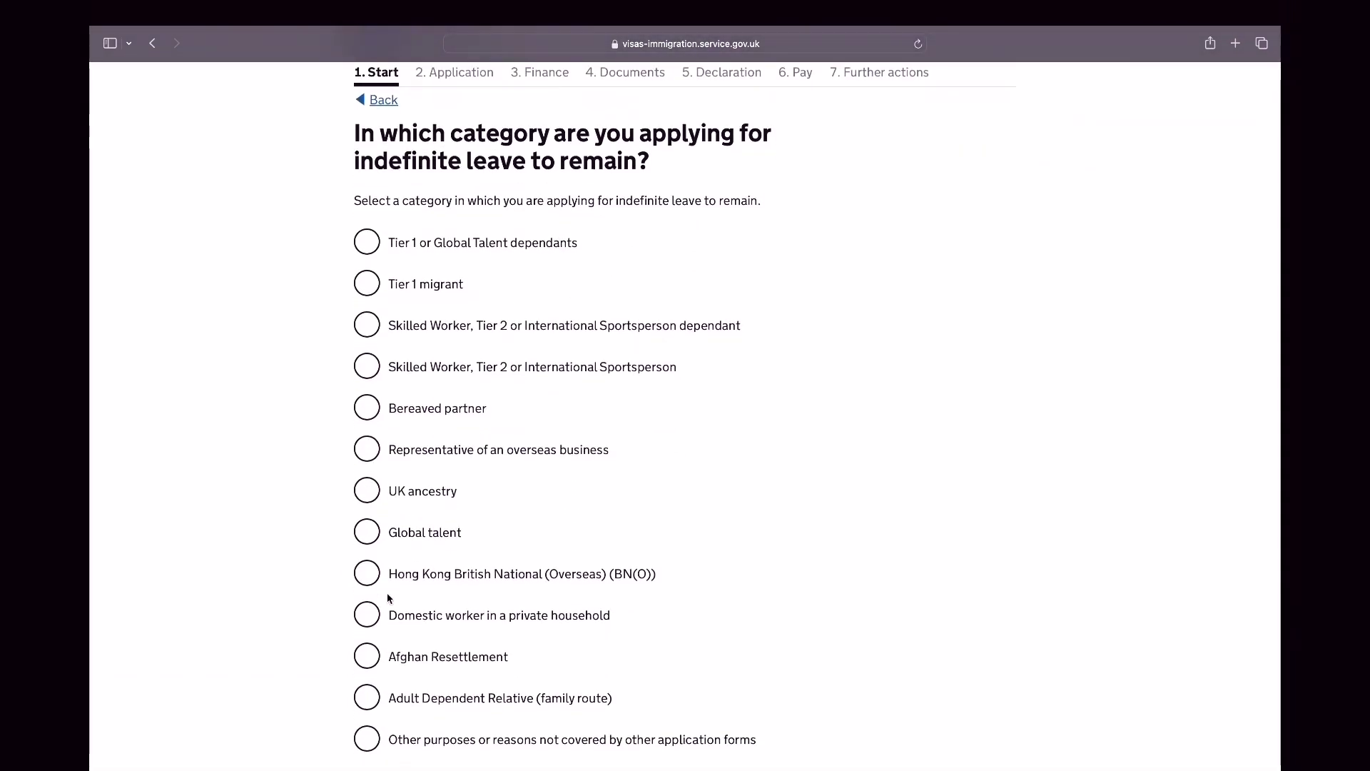
- Choose the Skilled Worker, Tier 2 or International Sportsperson dependant category as the sponsor's partner
scroll(387, 593, down, 1)
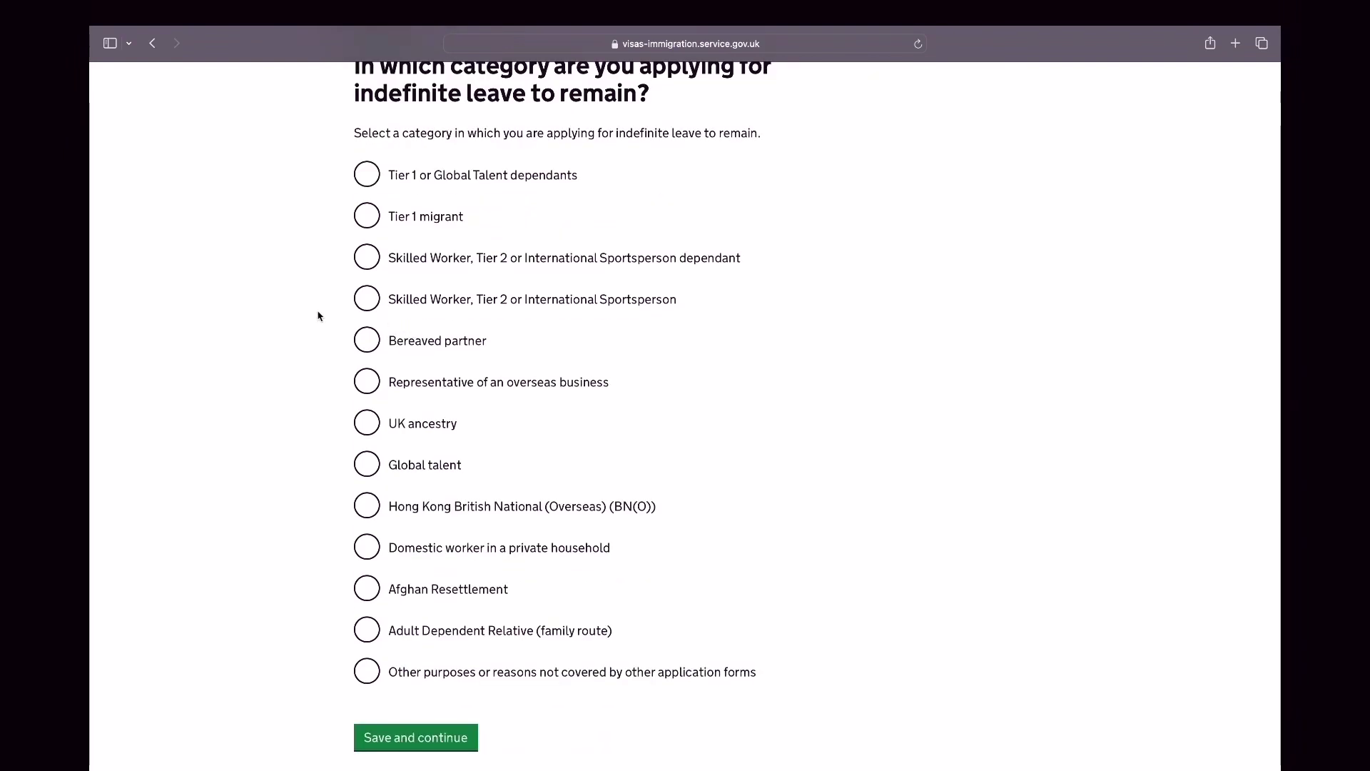
click(366, 262)
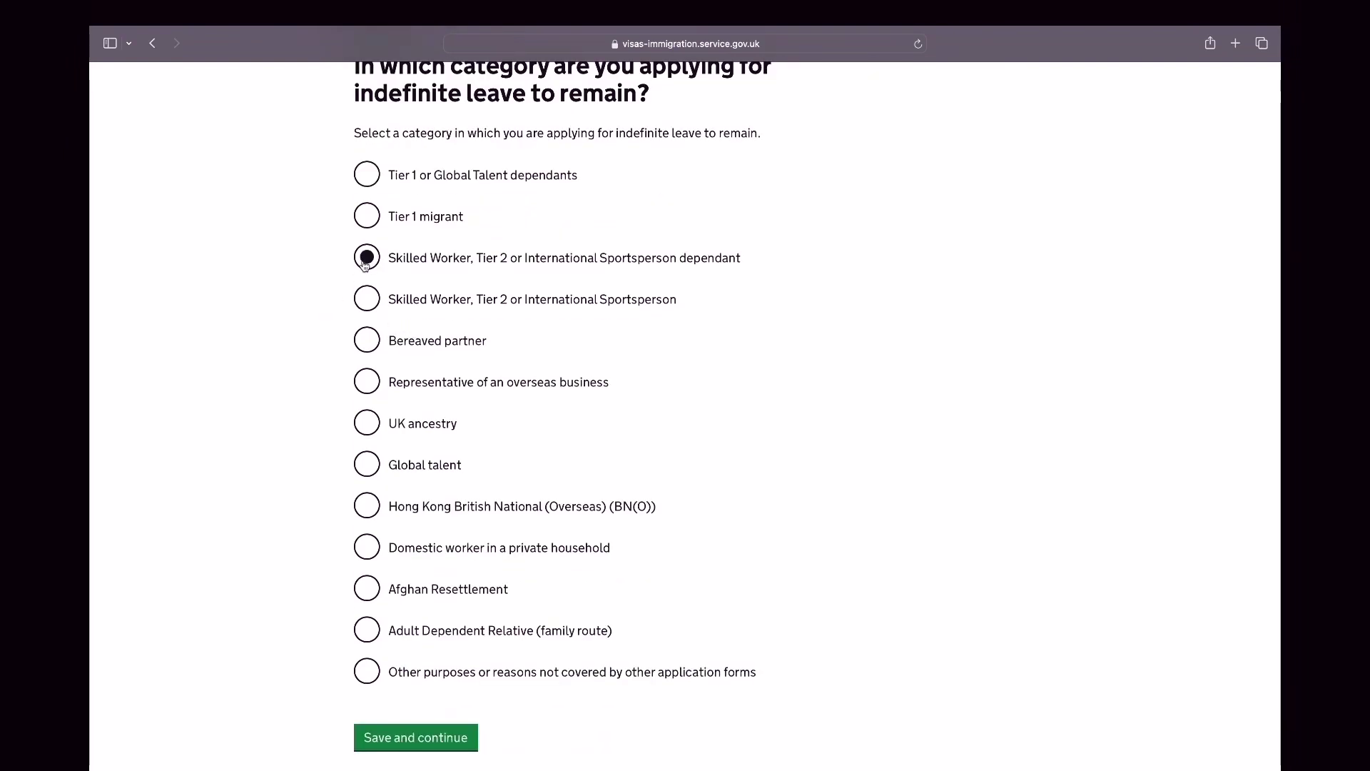
click(404, 738)
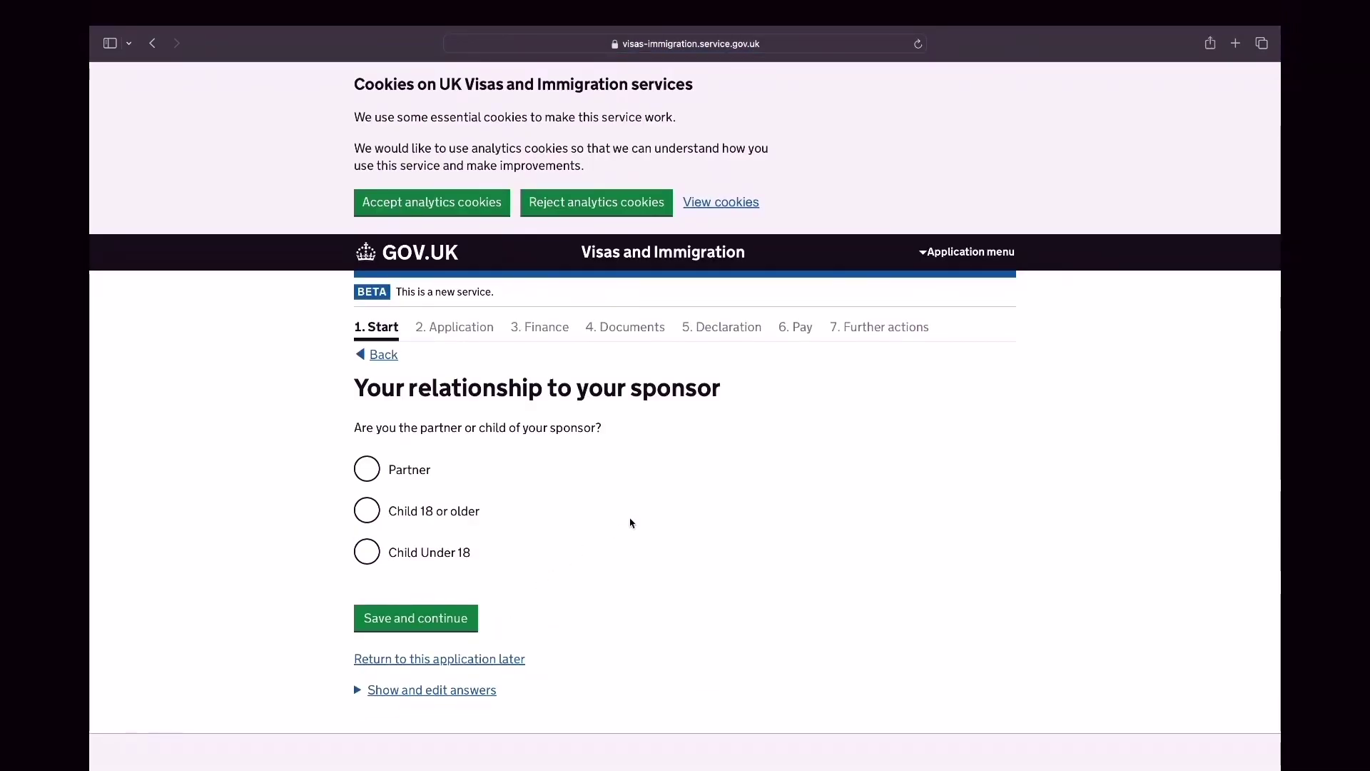
click(366, 469)
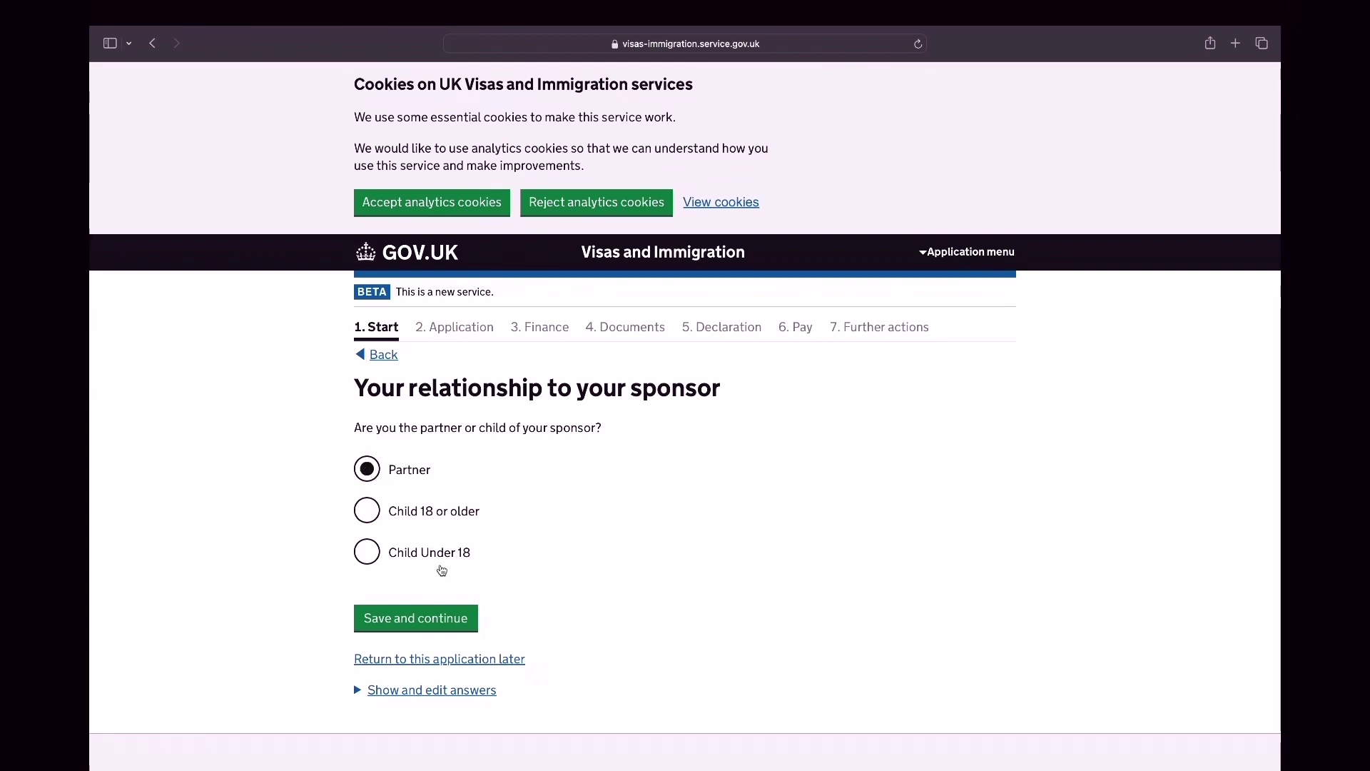
click(416, 619)
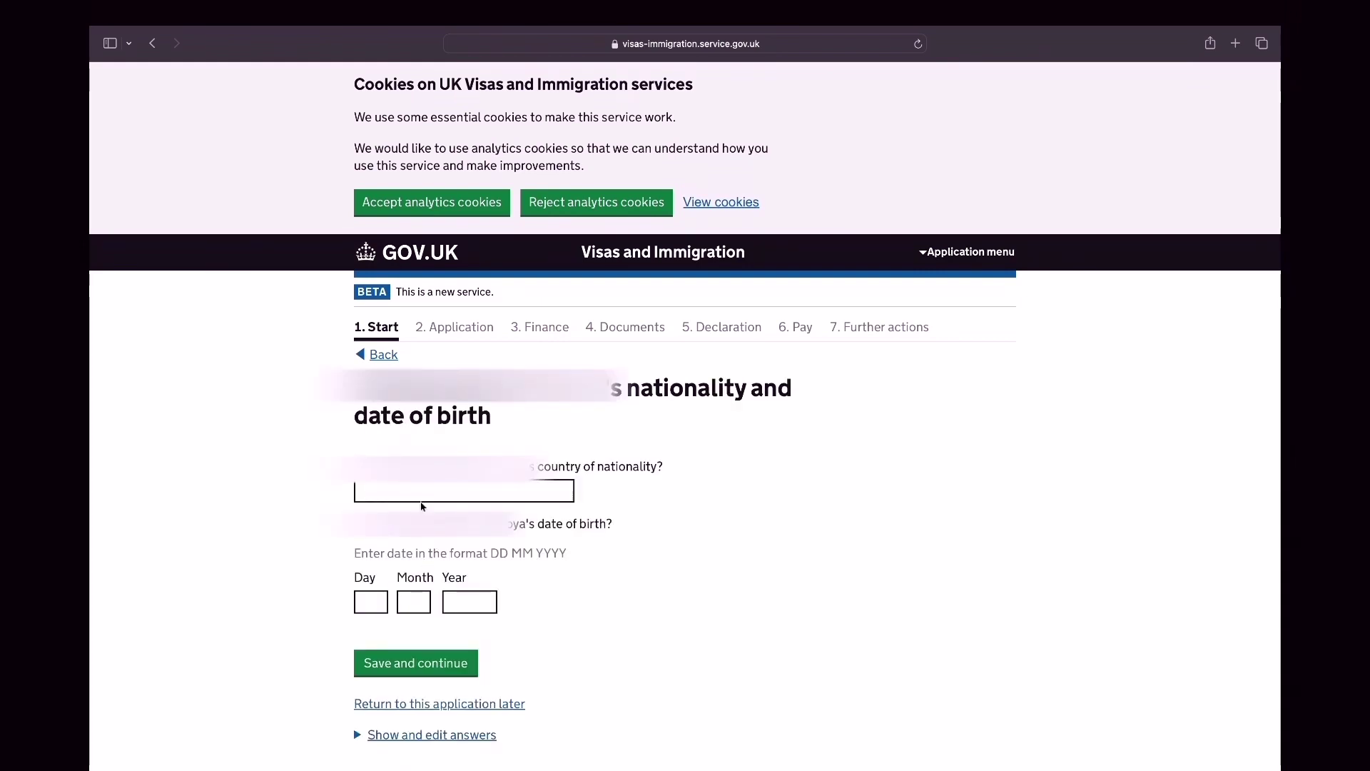
- Begin entering the sponsor's nationality and open the list of visa routes held
click(423, 491)
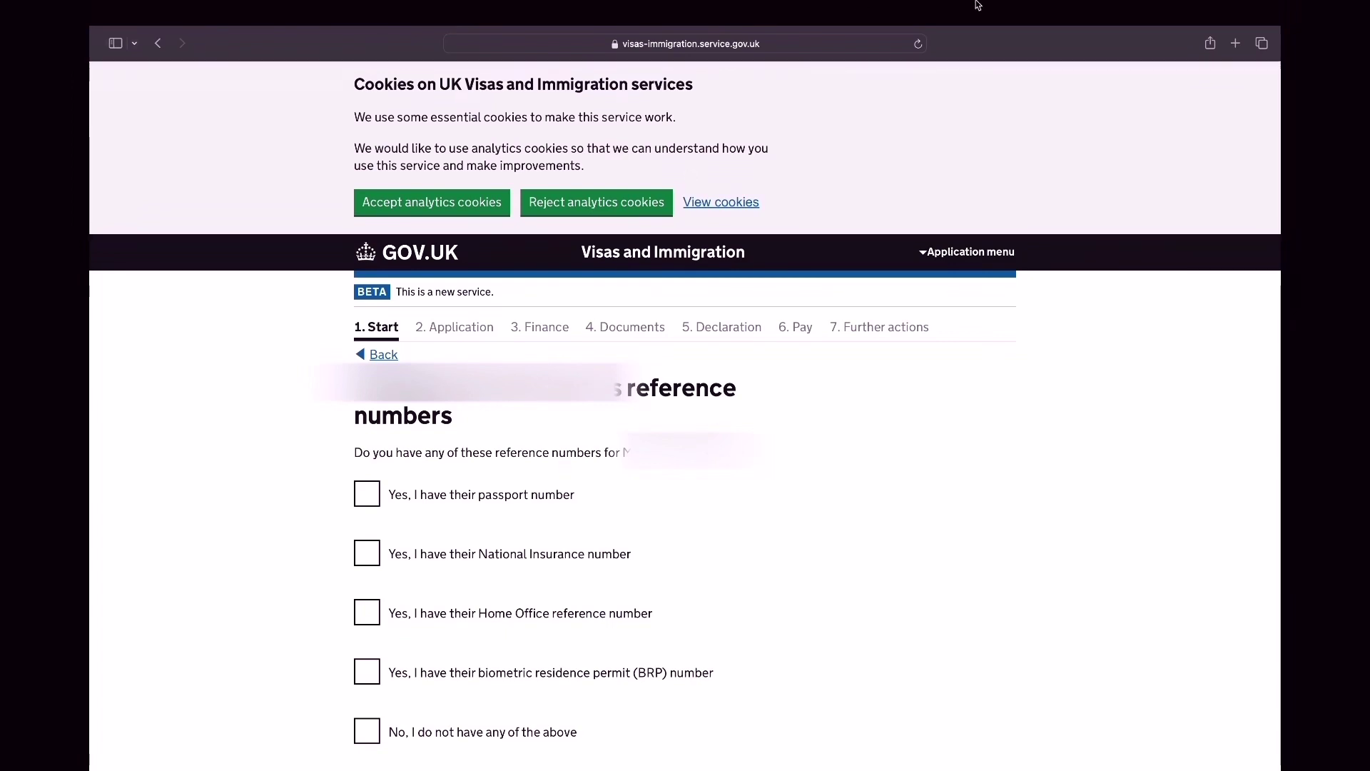
mouse_move(1060, 5)
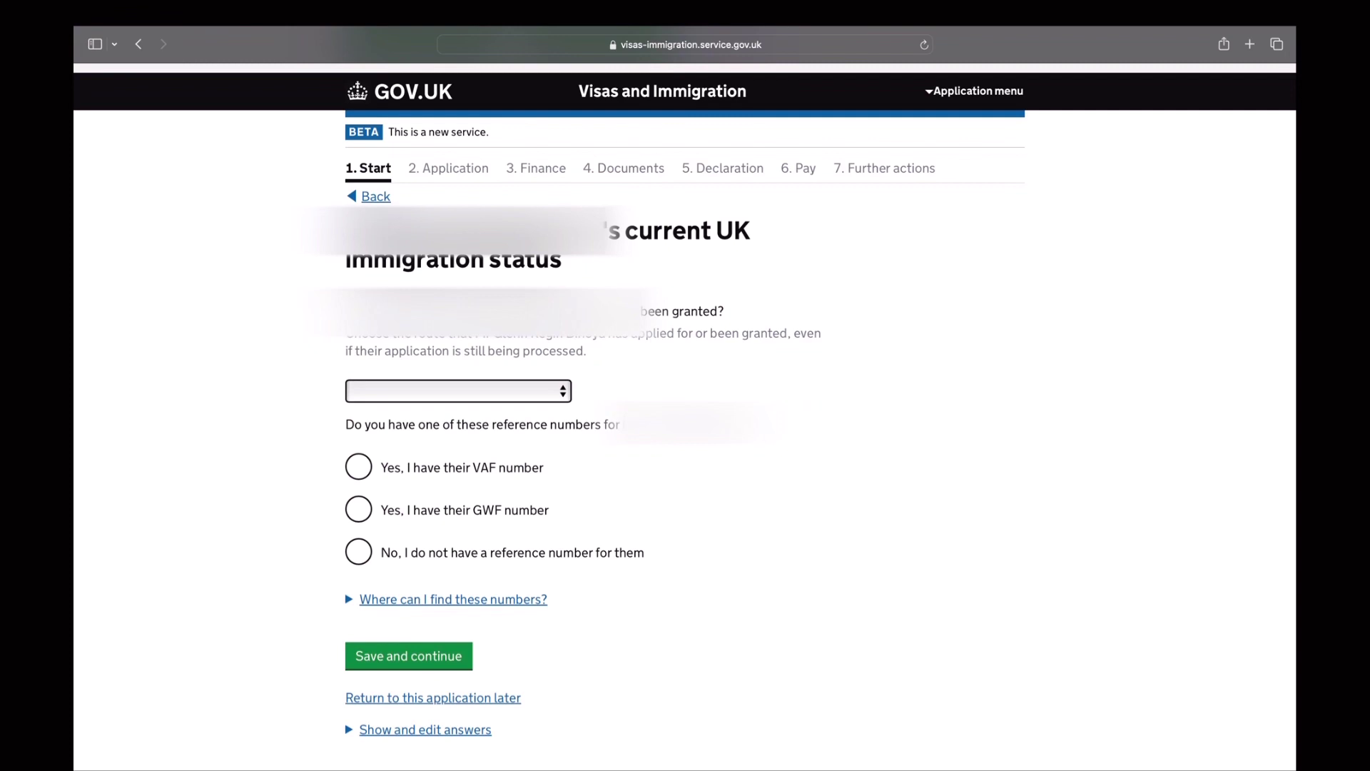
key(space)
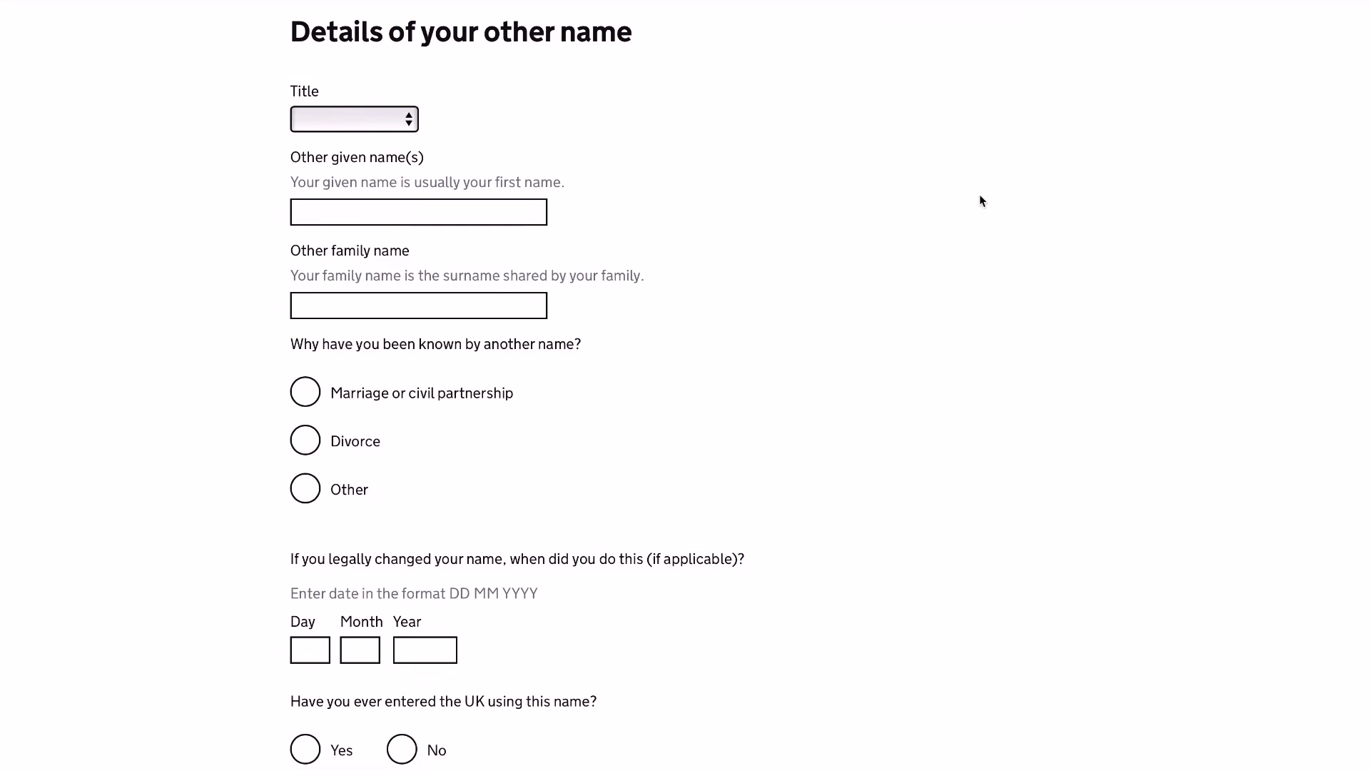
- Scroll down the 'Details of your other name' form toward Save and continue
scroll(980, 201, down, 1)
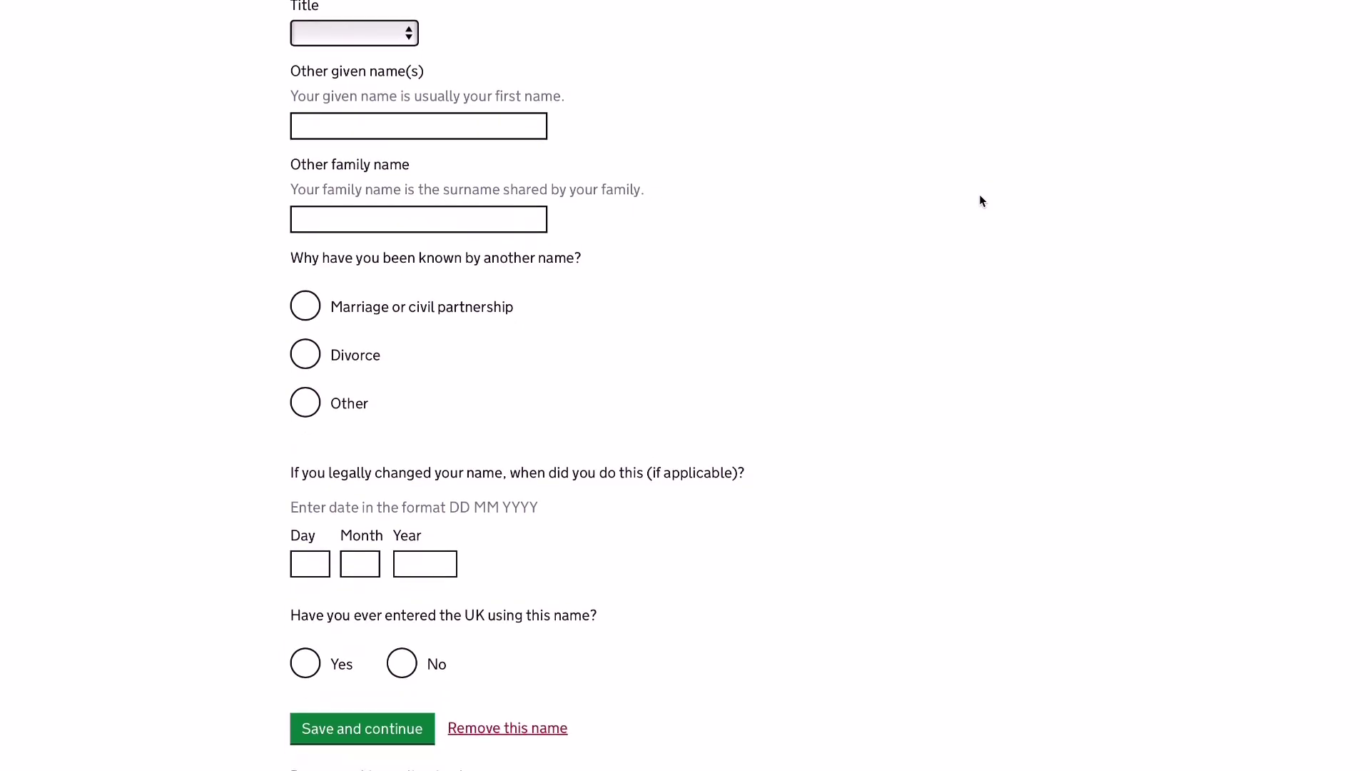
scroll(980, 201, down, 1)
scroll(979, 194, down, 1)
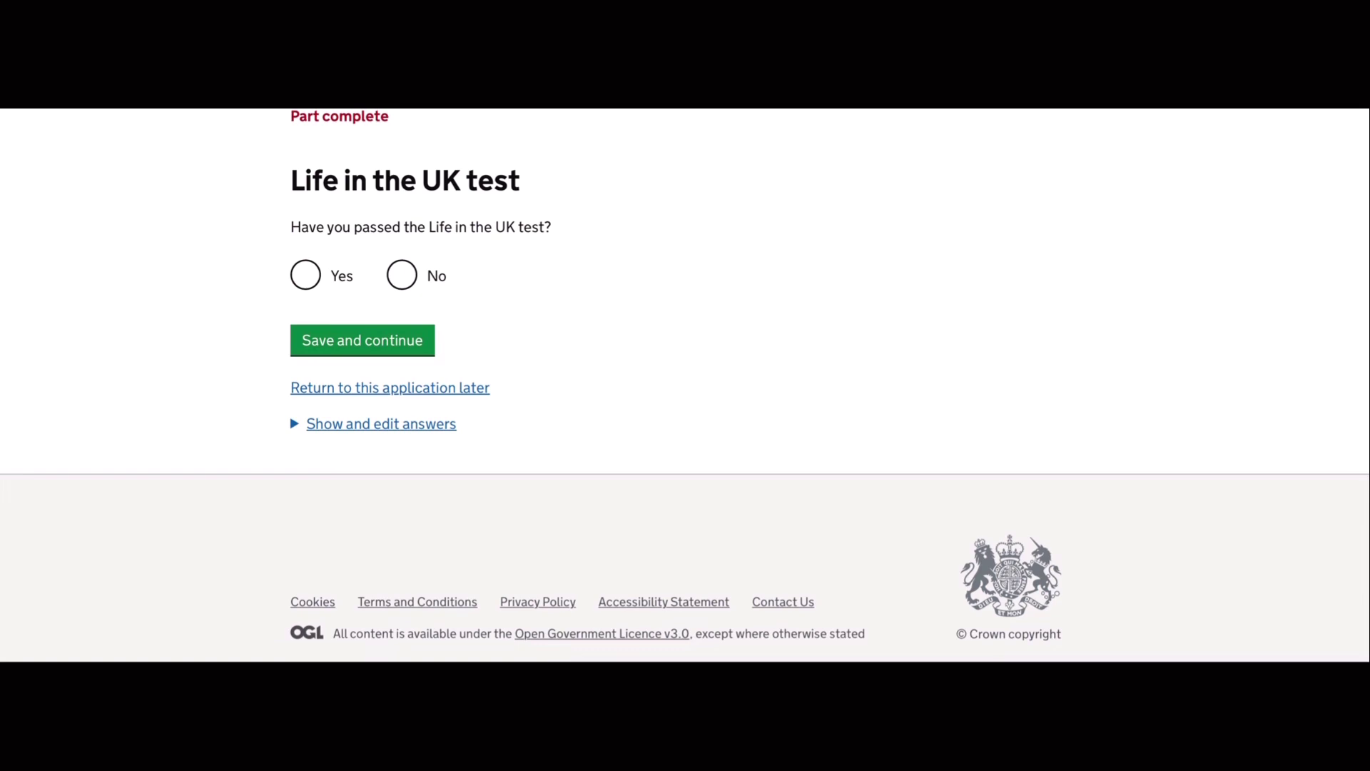
- Confirm that the Life in the UK test has been passed
click(305, 275)
click(451, 428)
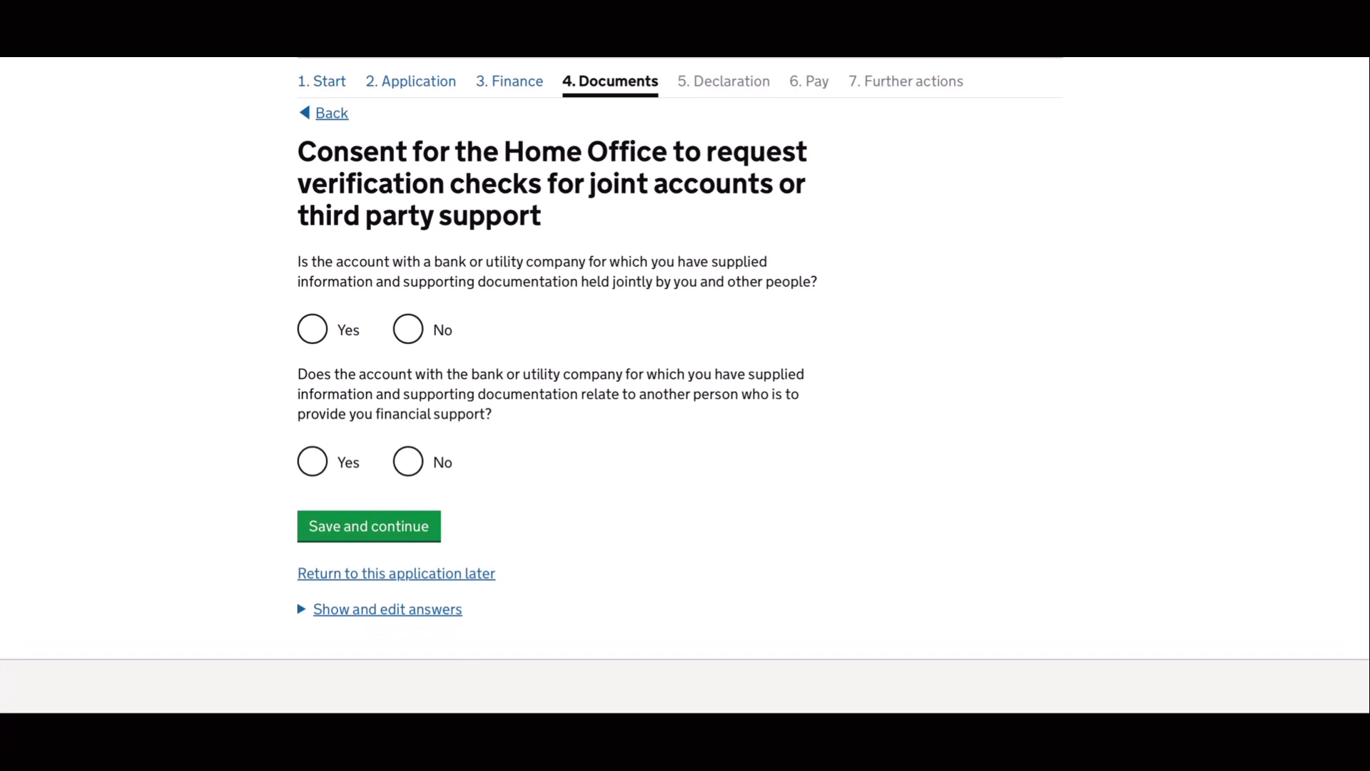
- Answer Yes to the joint account consent question
click(313, 329)
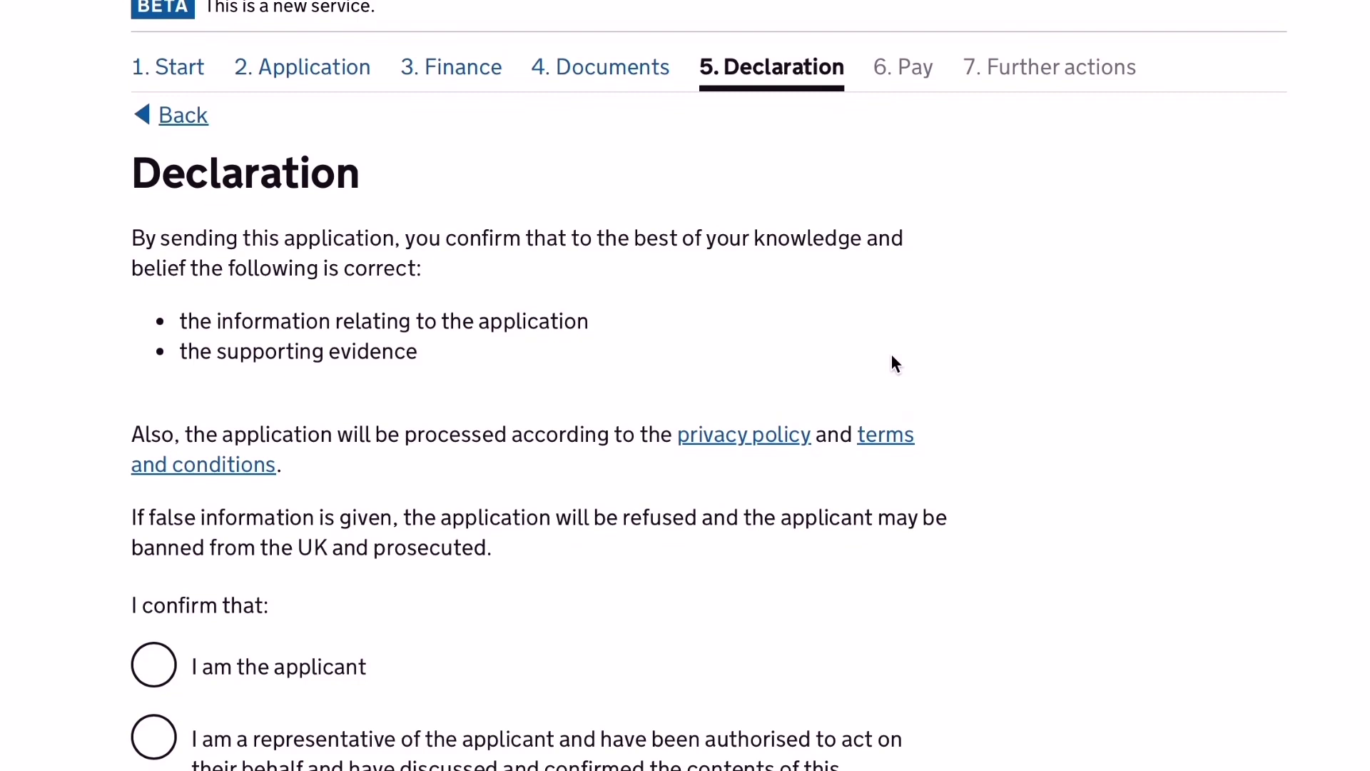
- Select 'I am the applicant' and accept the declaration
scroll(892, 355, down, 3)
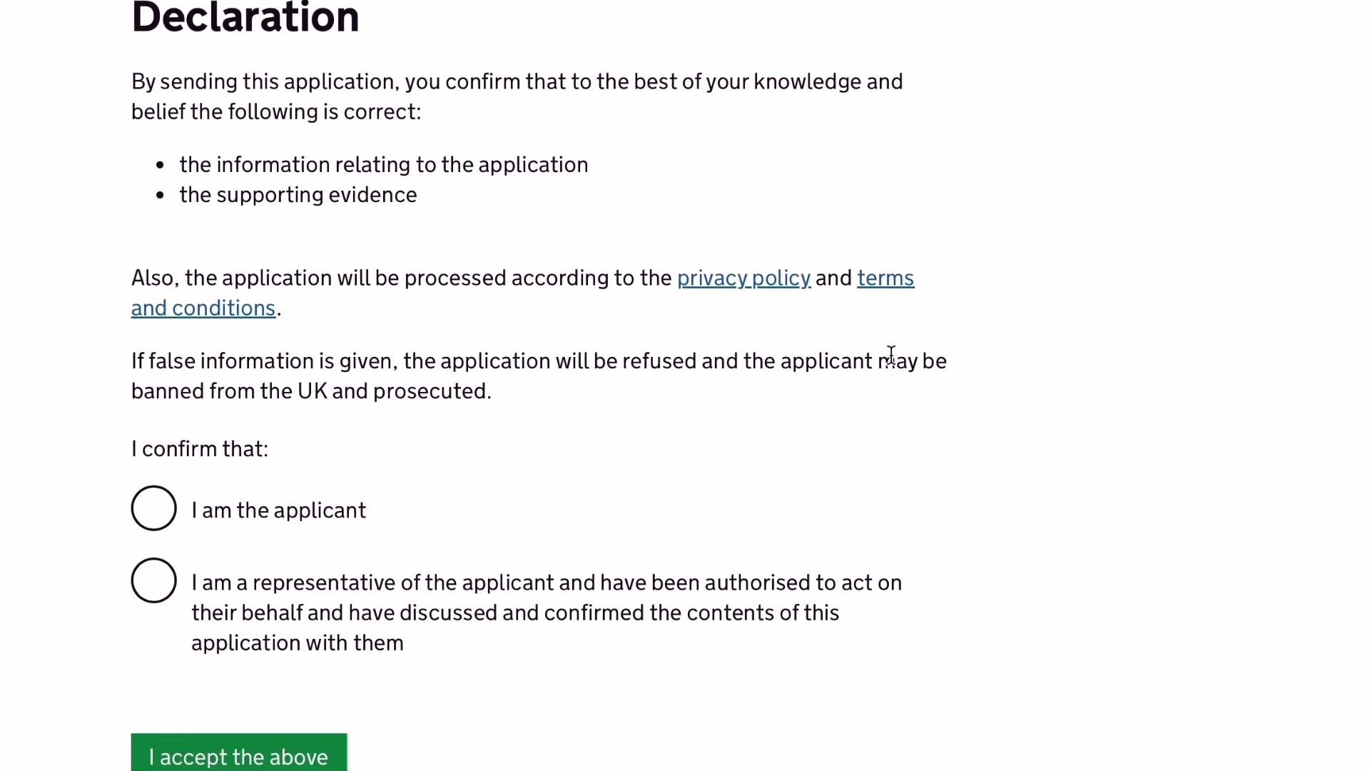
click(149, 512)
scroll(1187, 419, down, 5)
click(216, 453)
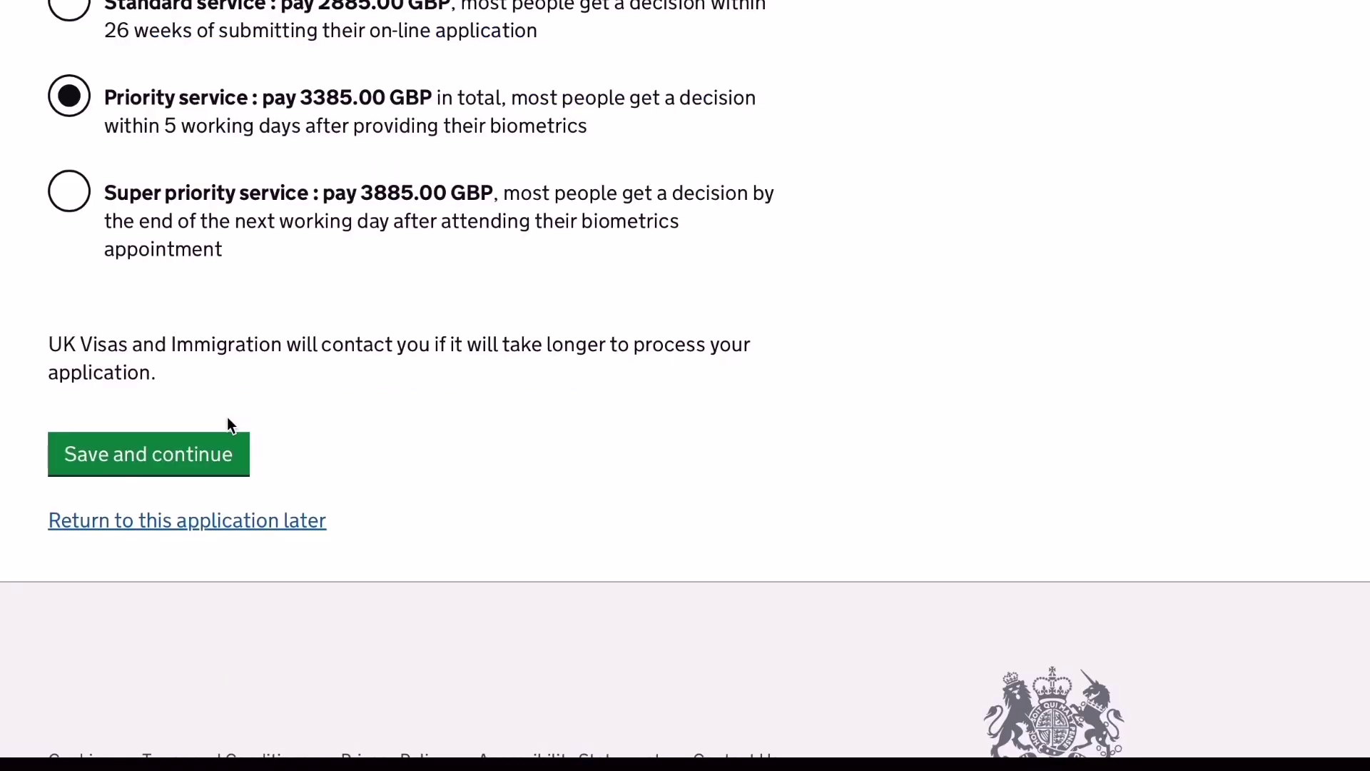
- Save the Priority service (3385.00 GBP) choice and continue to payment
click(126, 461)
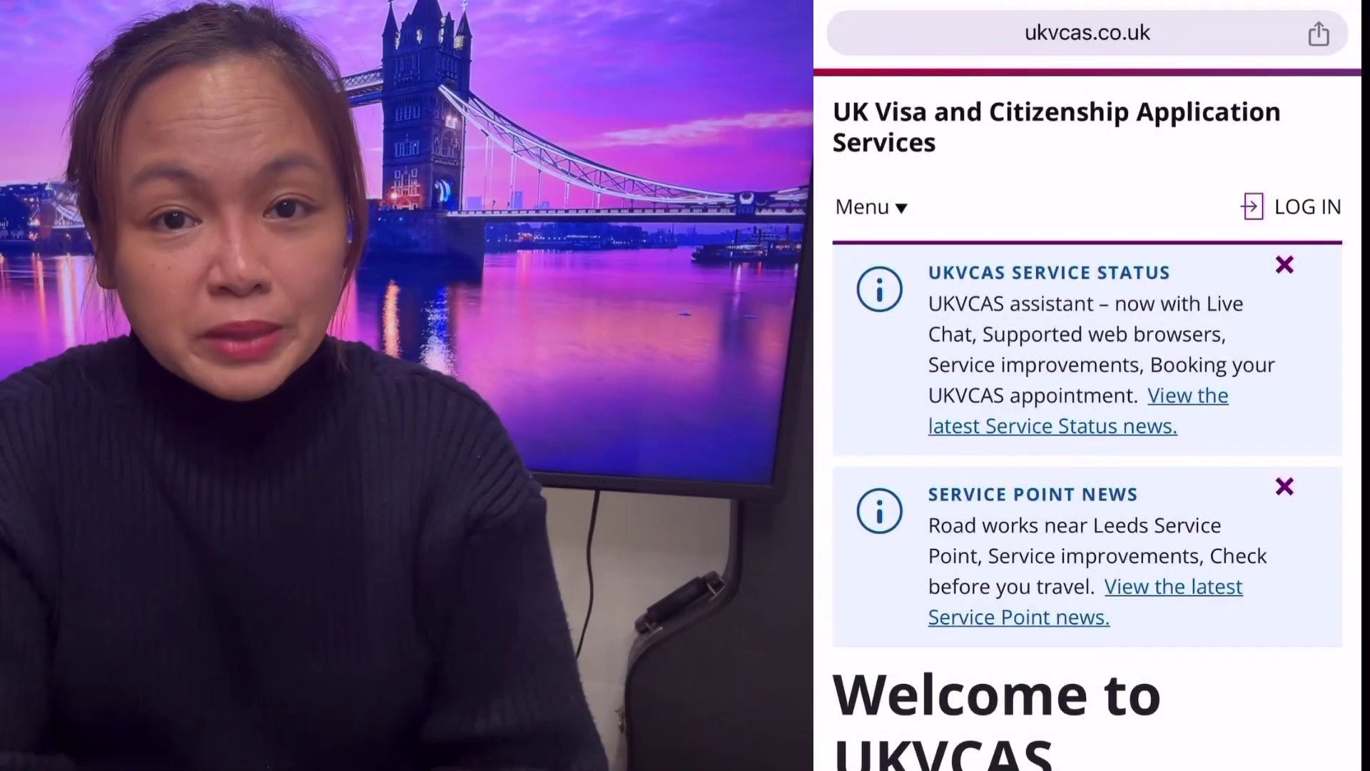
- Scroll through the UKVCAS 'What do I need to do?' appointment booking steps
scroll(1088, 399, down, 5)
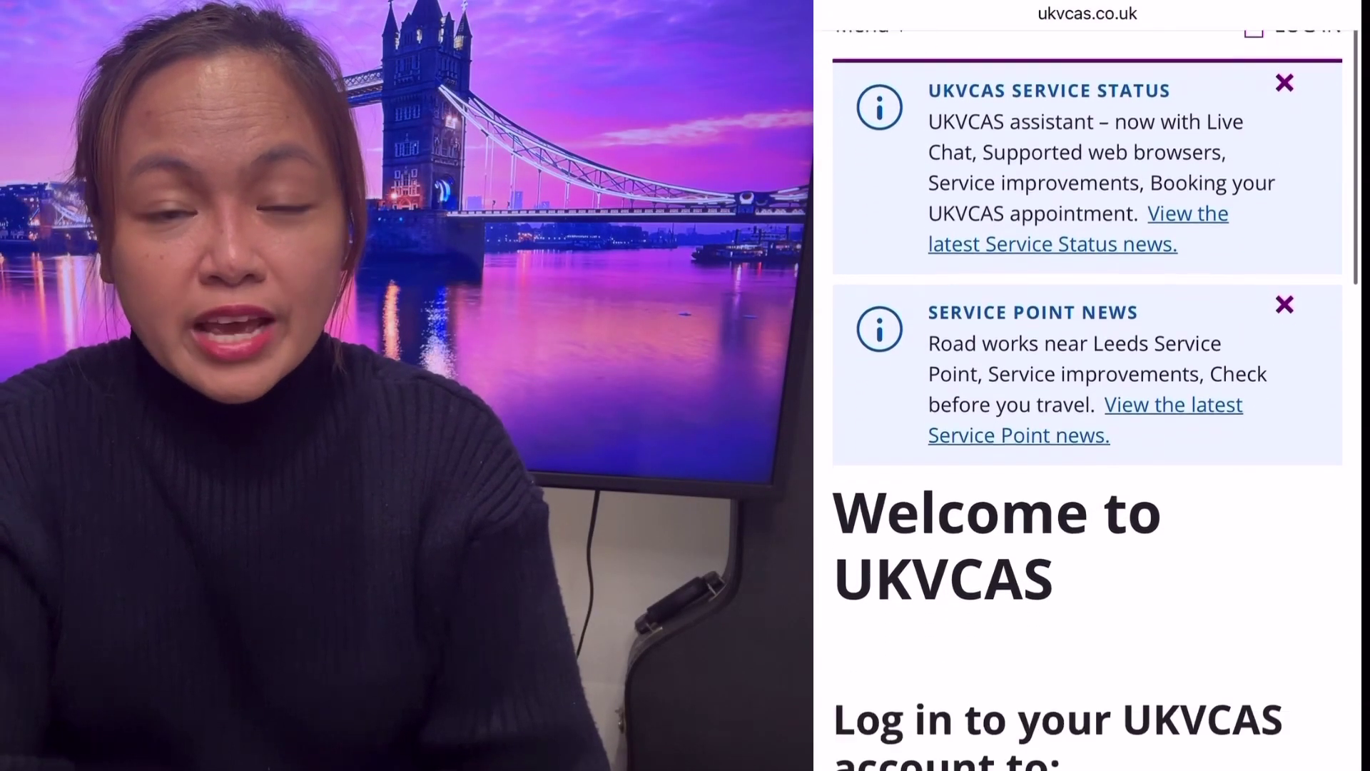
scroll(1088, 400, down, 4)
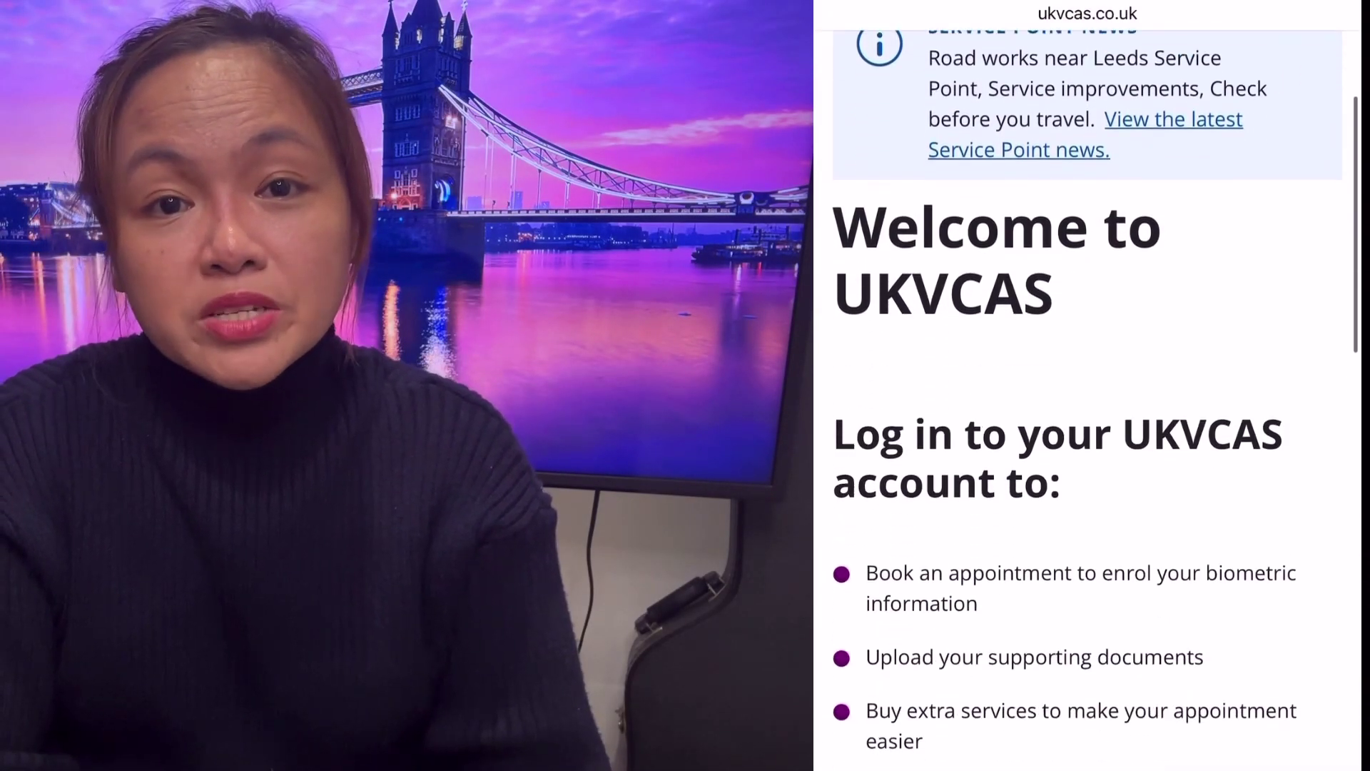
scroll(1088, 400, down, 3)
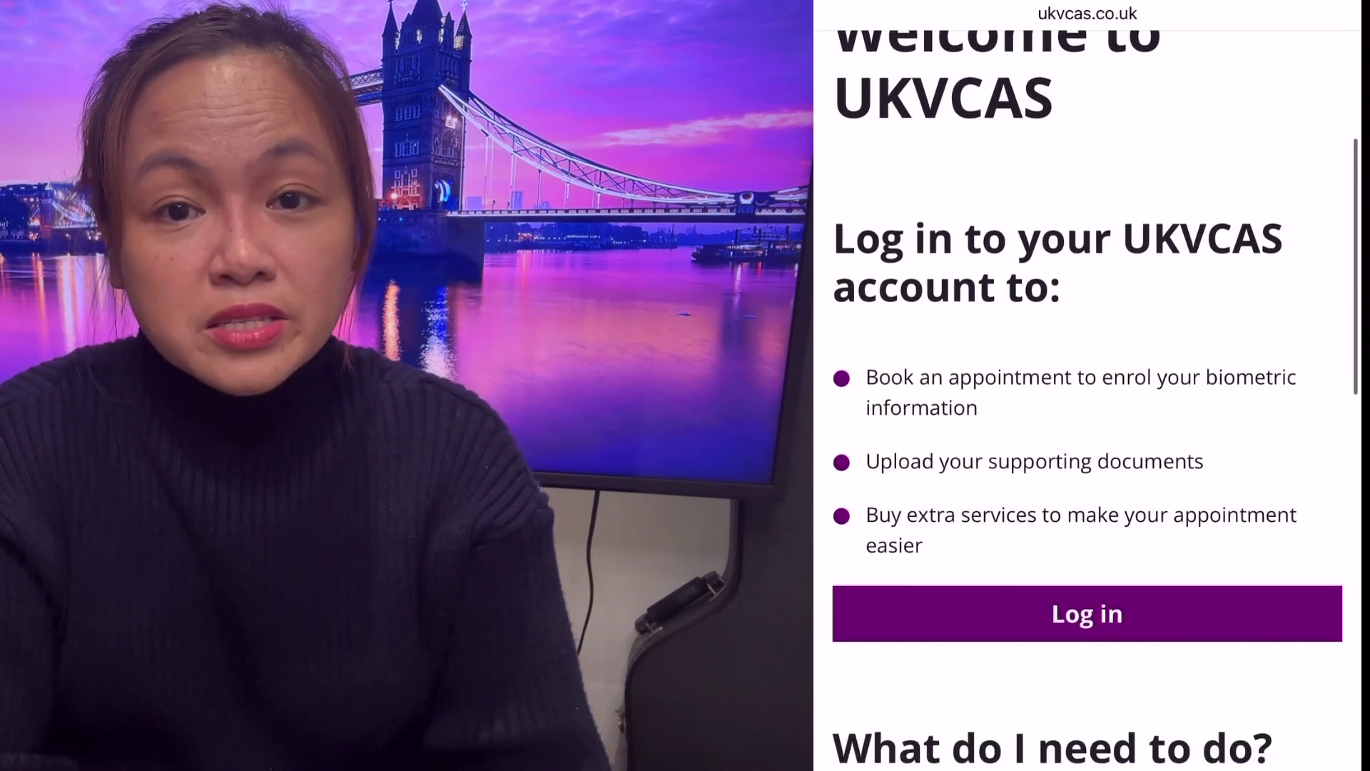
scroll(1088, 400, down, 4)
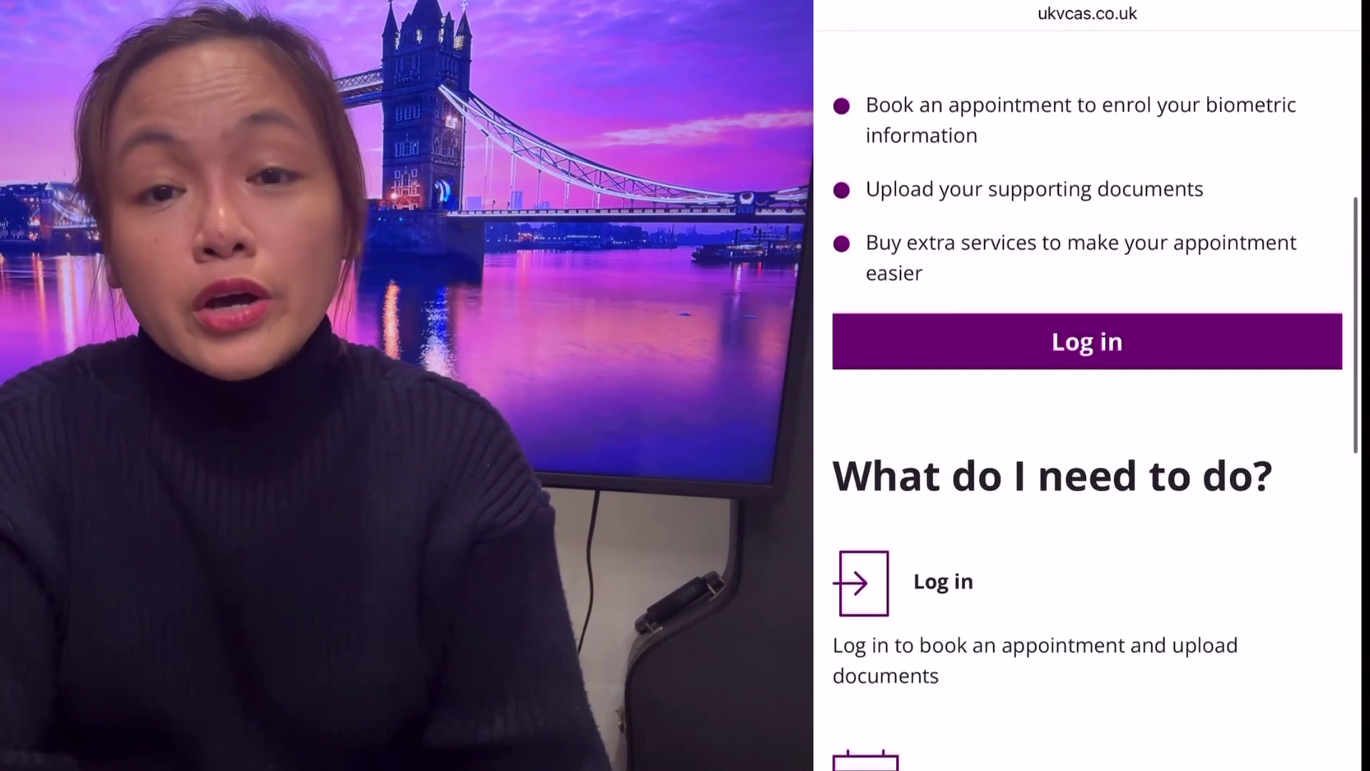
scroll(1088, 400, down, 3)
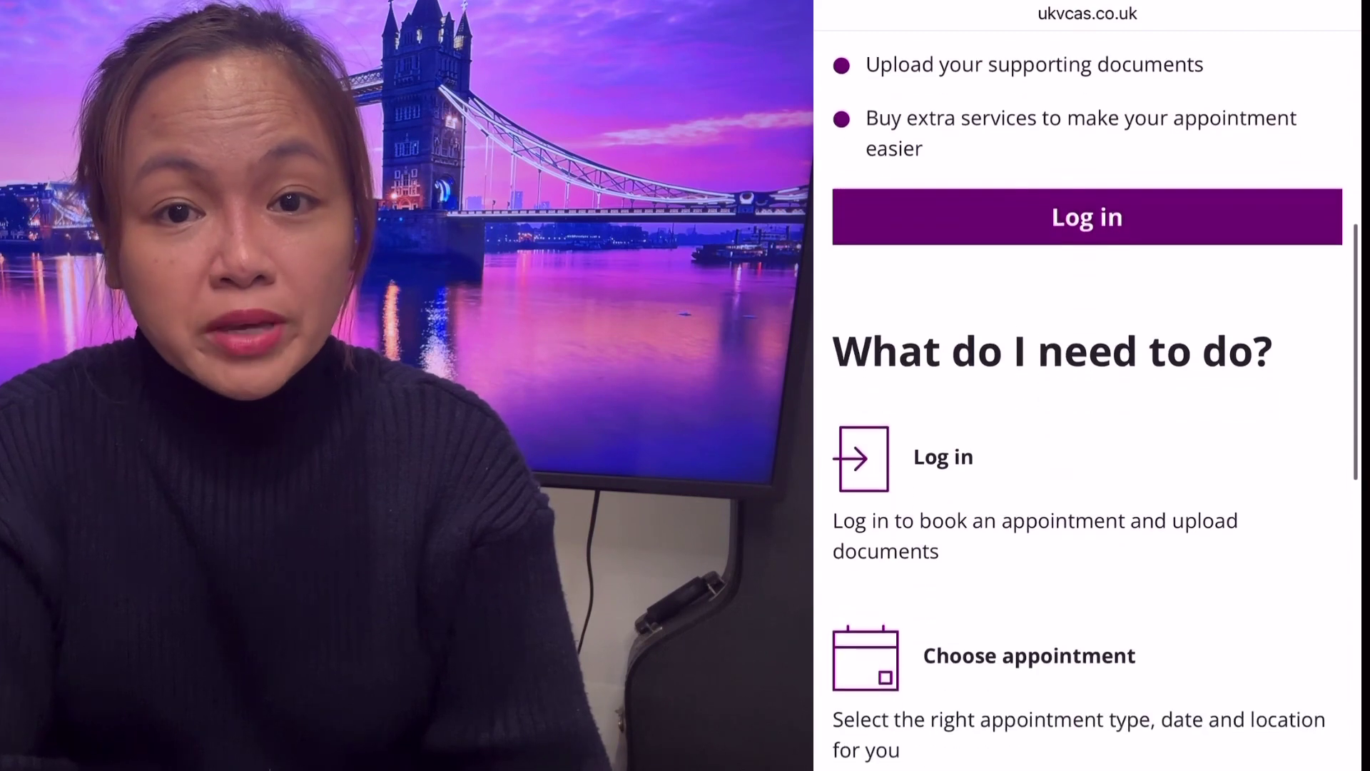
scroll(1088, 400, down, 2)
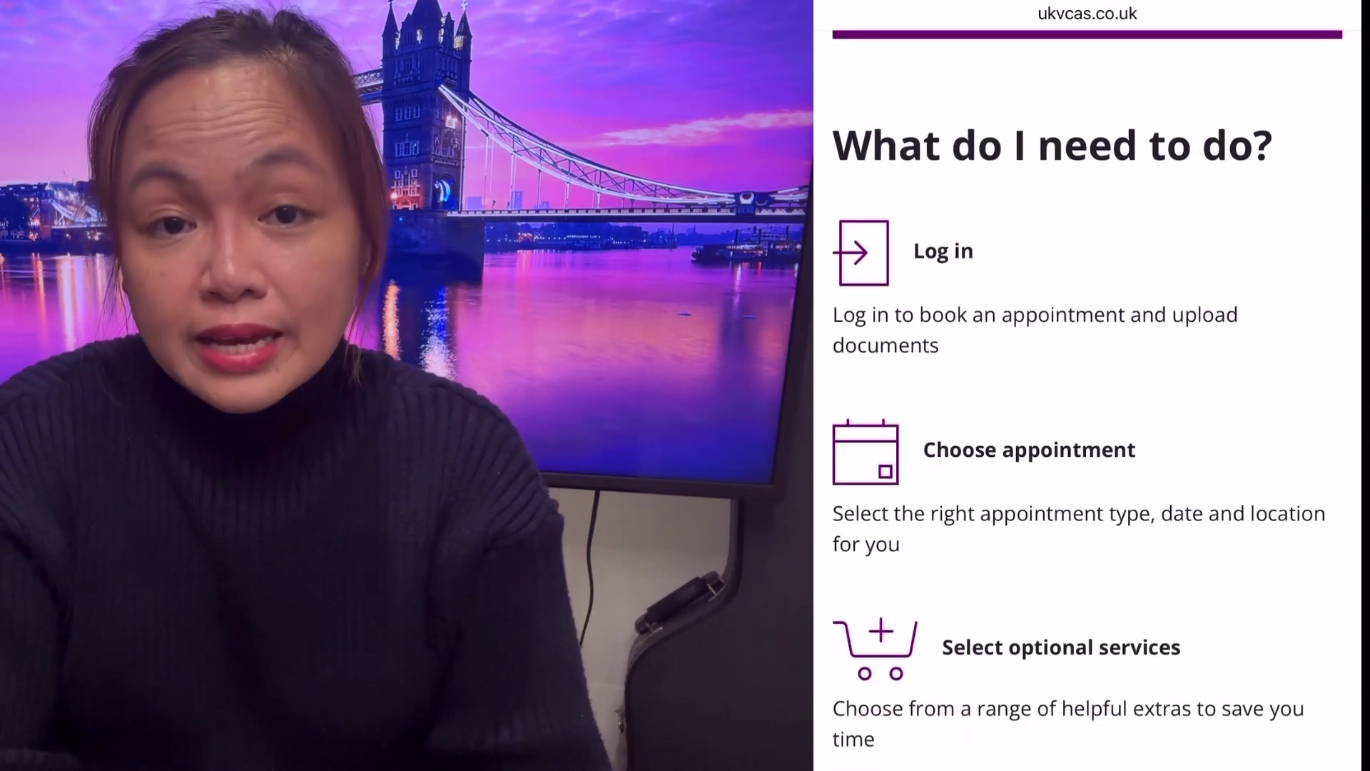
scroll(1087, 400, down, 2)
scroll(1088, 399, down, 3)
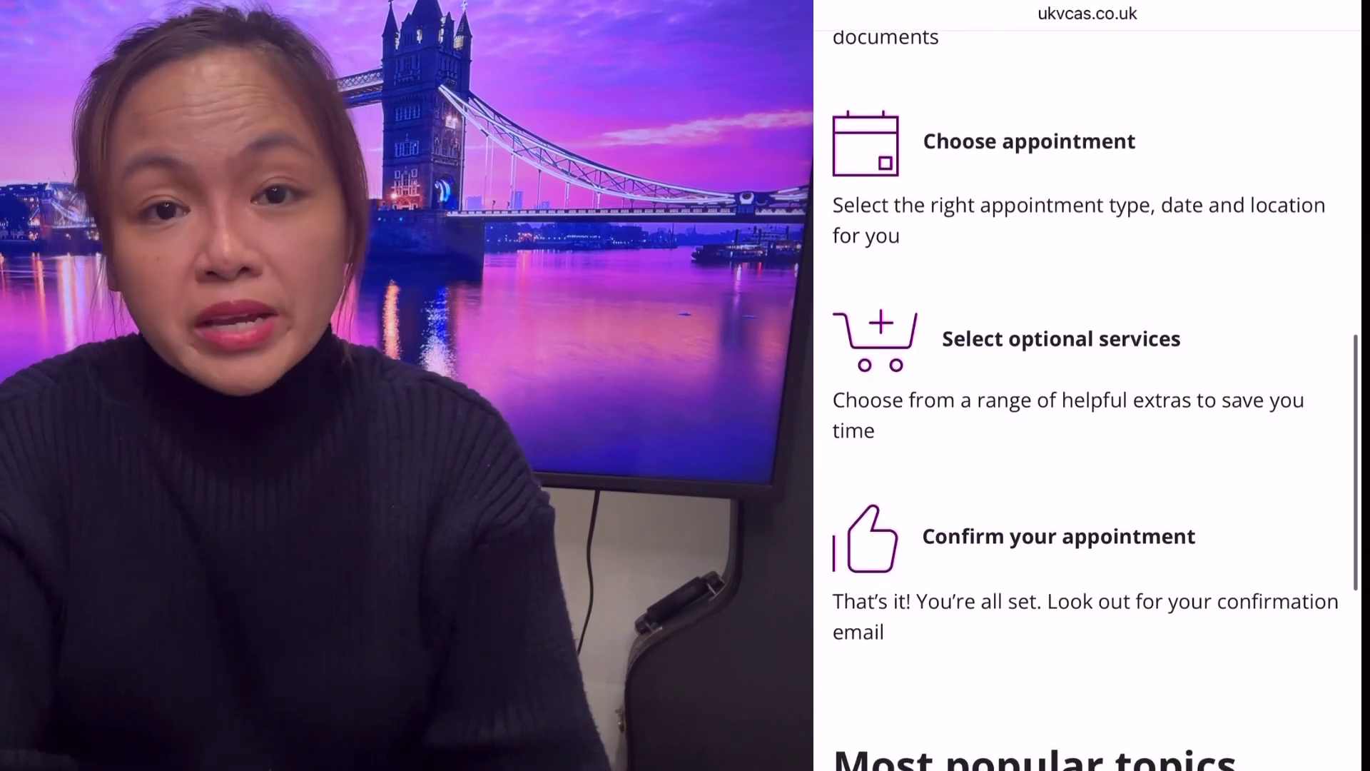